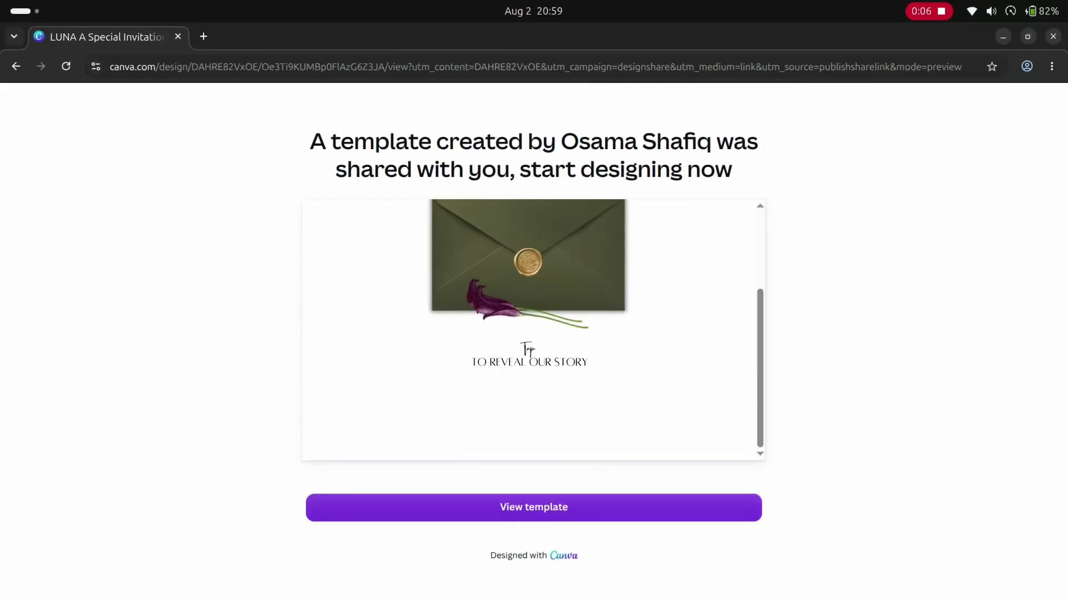
- Open the shared LUNA invitation template for editing, make a copy of the design, and close the original's browser tab
{"action": "left_click", "coordinate": [516, 506]}
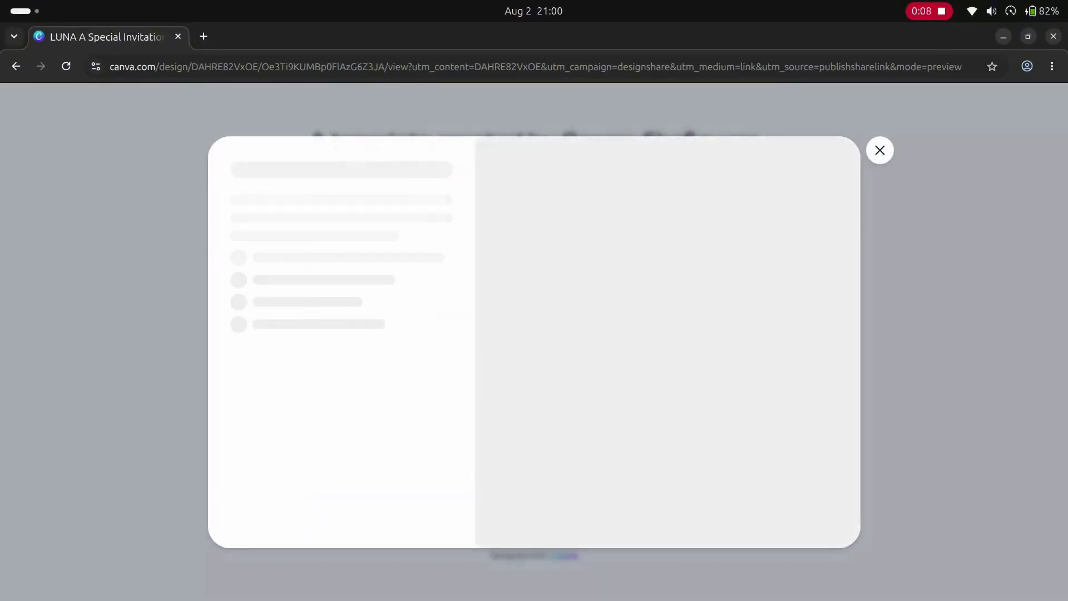
{"action": "left_click", "coordinate": [282, 252]}
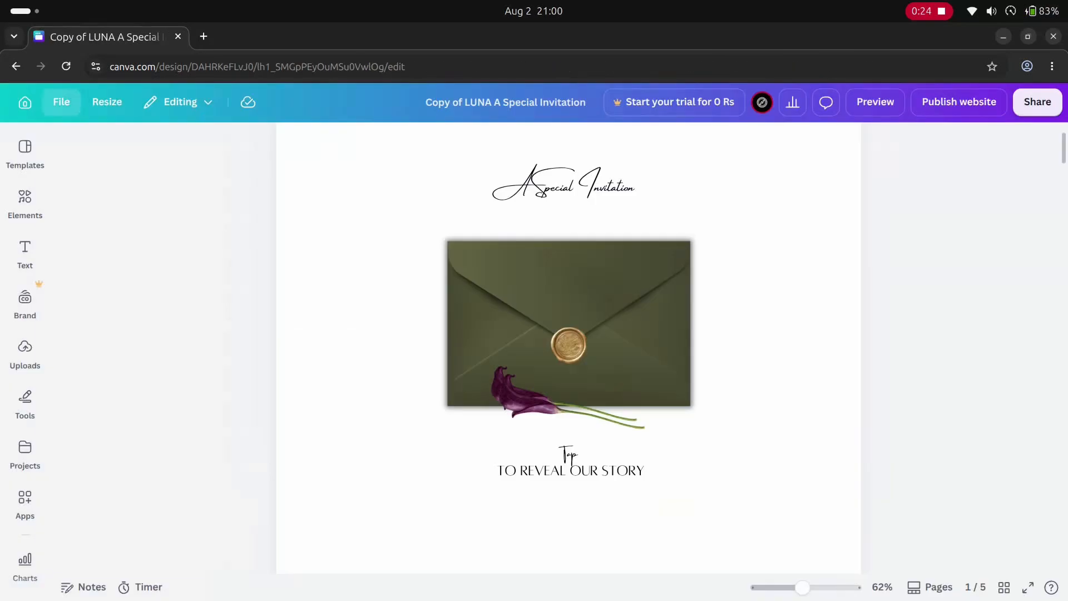
{"action": "left_click", "coordinate": [62, 102]}
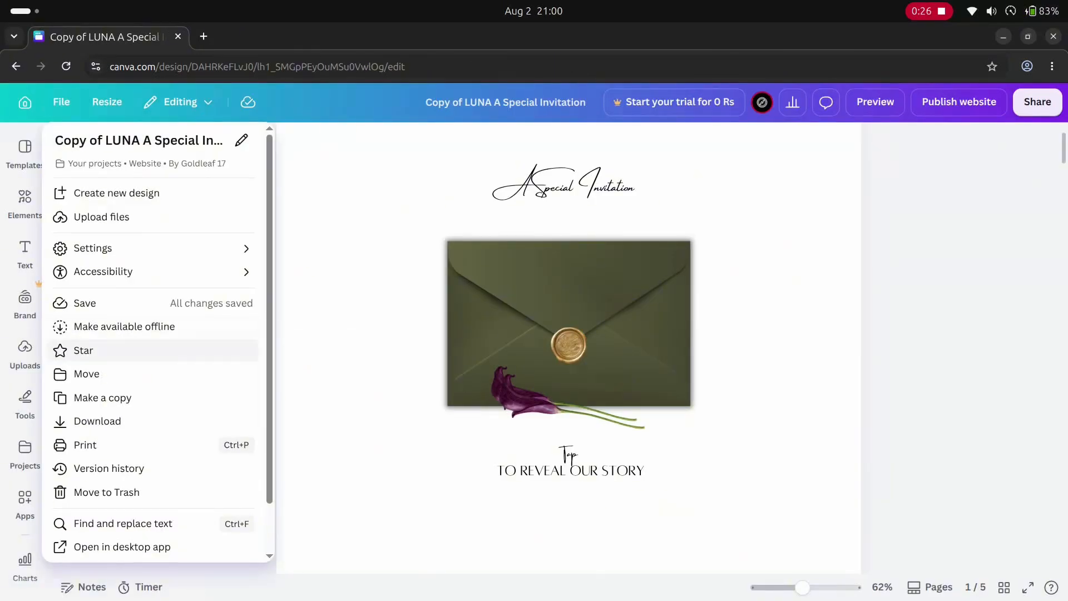
{"action": "left_click", "coordinate": [118, 398]}
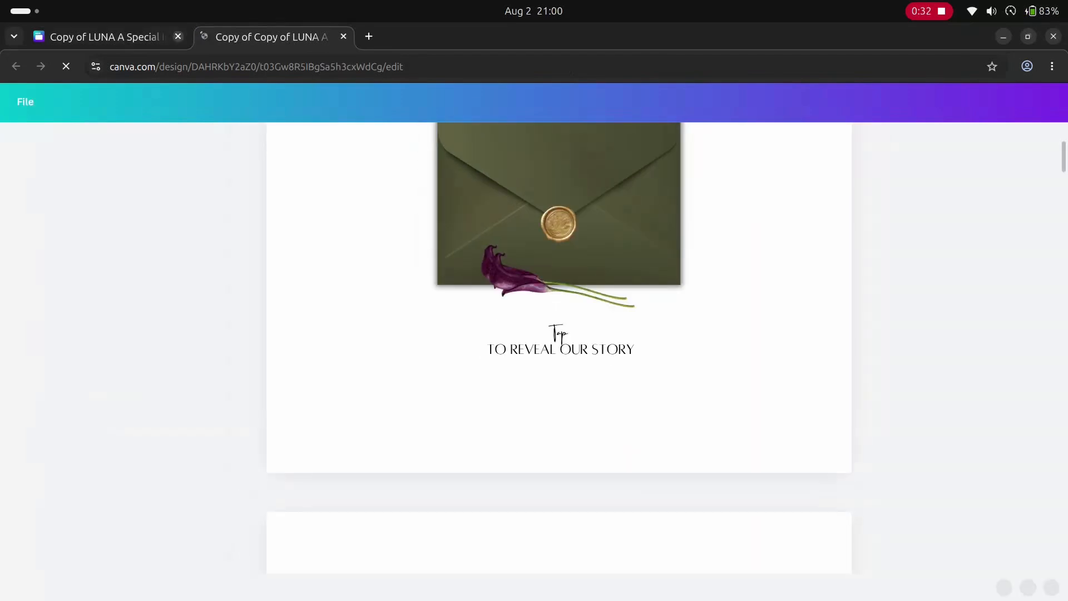
{"action": "left_click", "coordinate": [177, 37]}
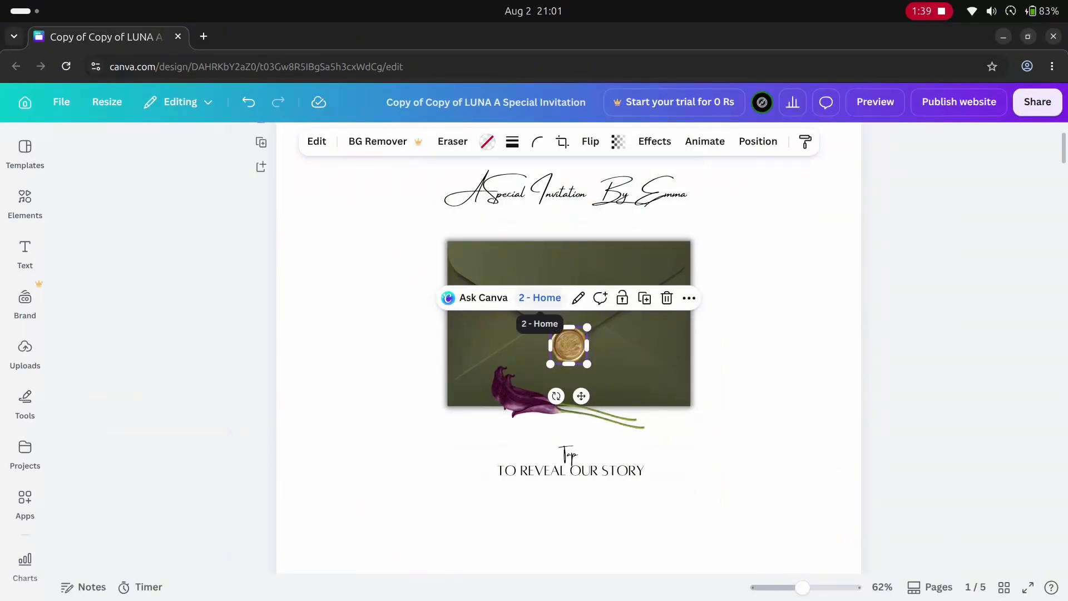
- Review the page link set on the envelope's wax seal
{"action": "left_click", "coordinate": [539, 300]}
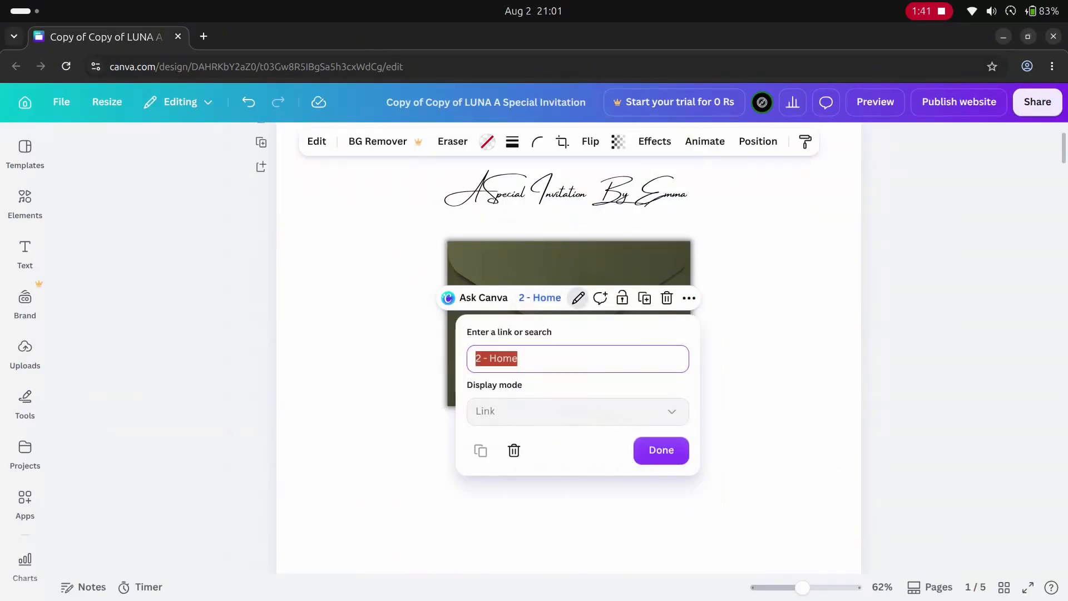
{"action": "left_click", "coordinate": [657, 451]}
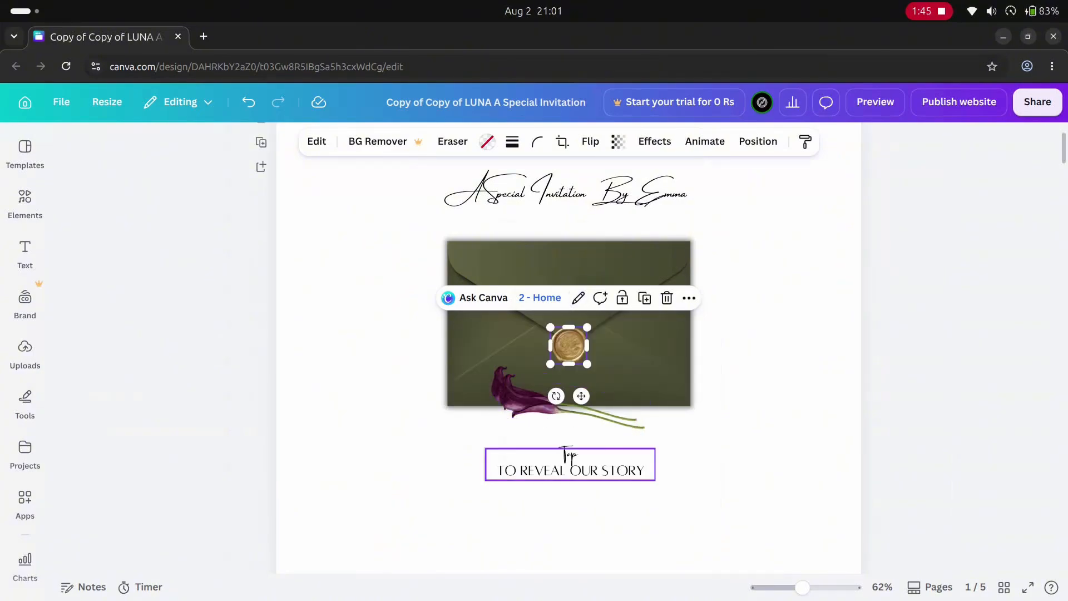
- Try to link the "Tap to reveal our story" text to the page 4 - Details
{"action": "left_click", "coordinate": [570, 465]}
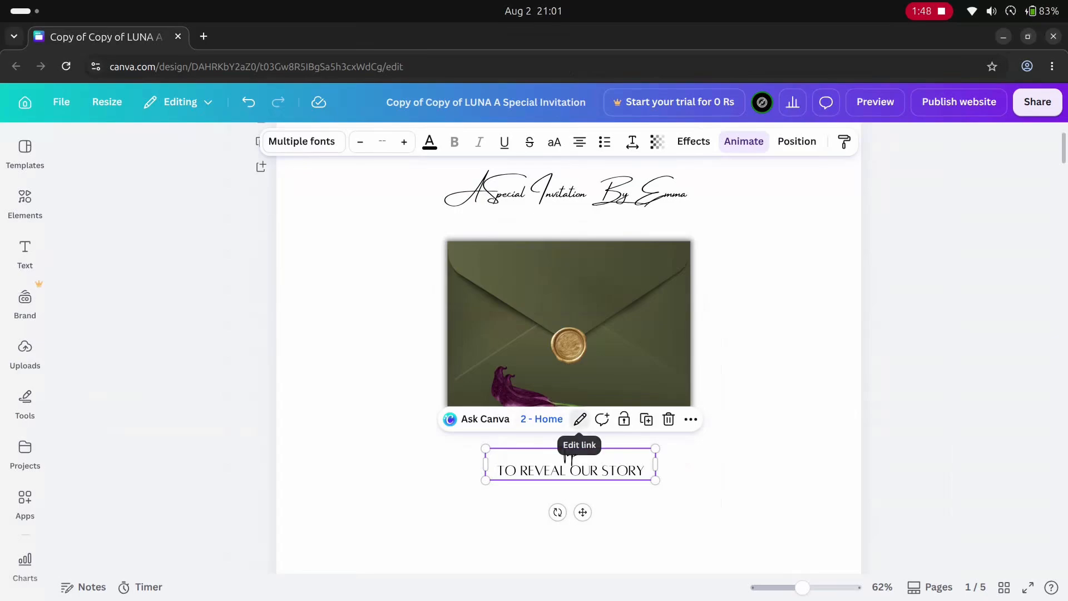
{"action": "left_click", "coordinate": [580, 419]}
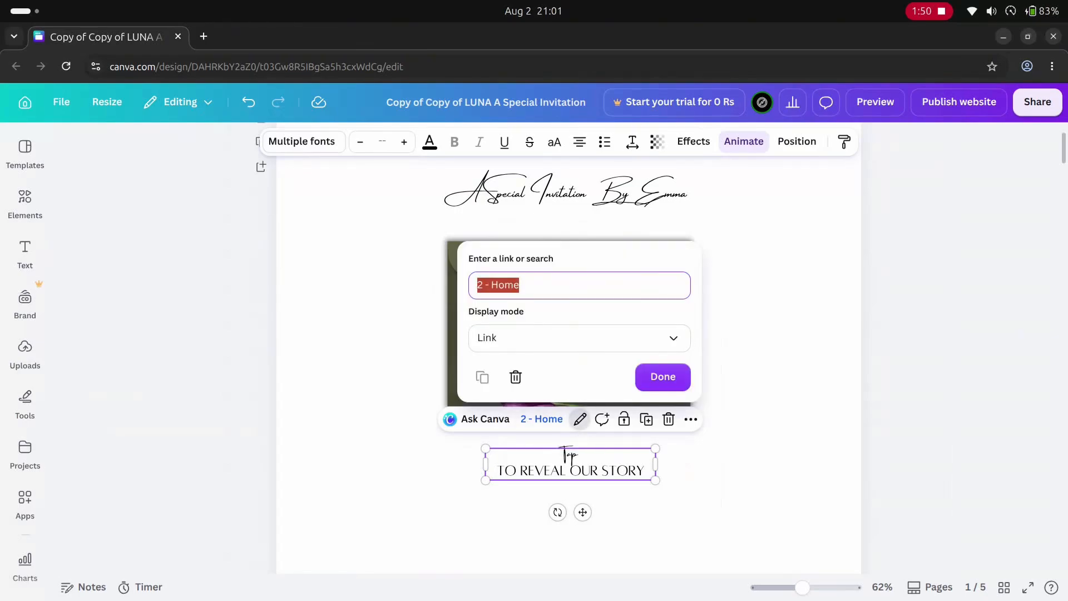
{"action": "key", "text": "BackSpace"}
{"action": "key", "text": "BackSpace"}
{"action": "key", "text": "BackSpace"}
{"action": "key", "text": "BackSpace"}
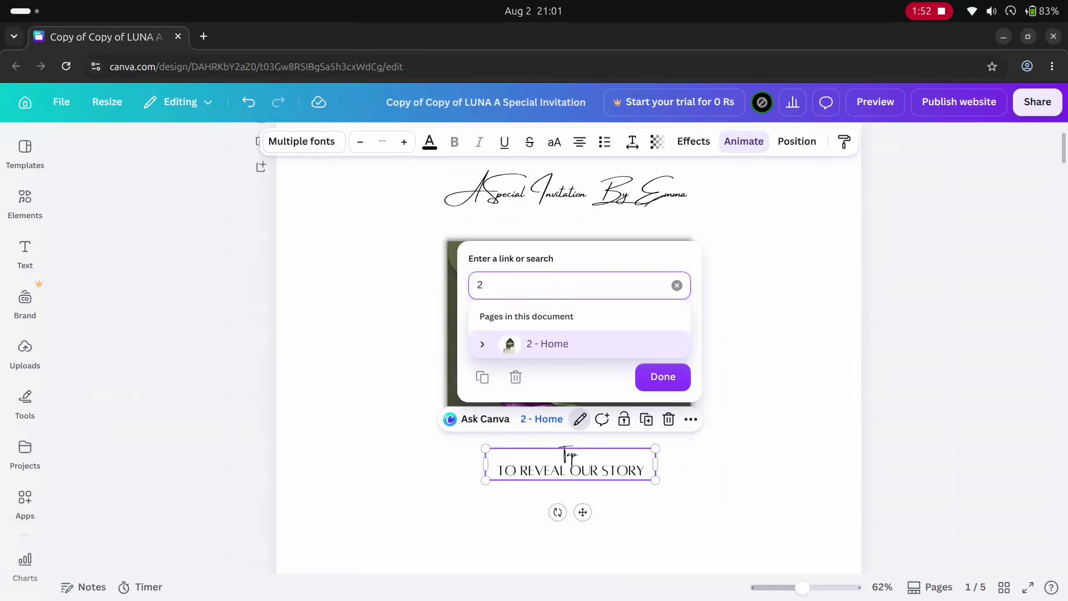
{"action": "key", "text": "BackSpace"}
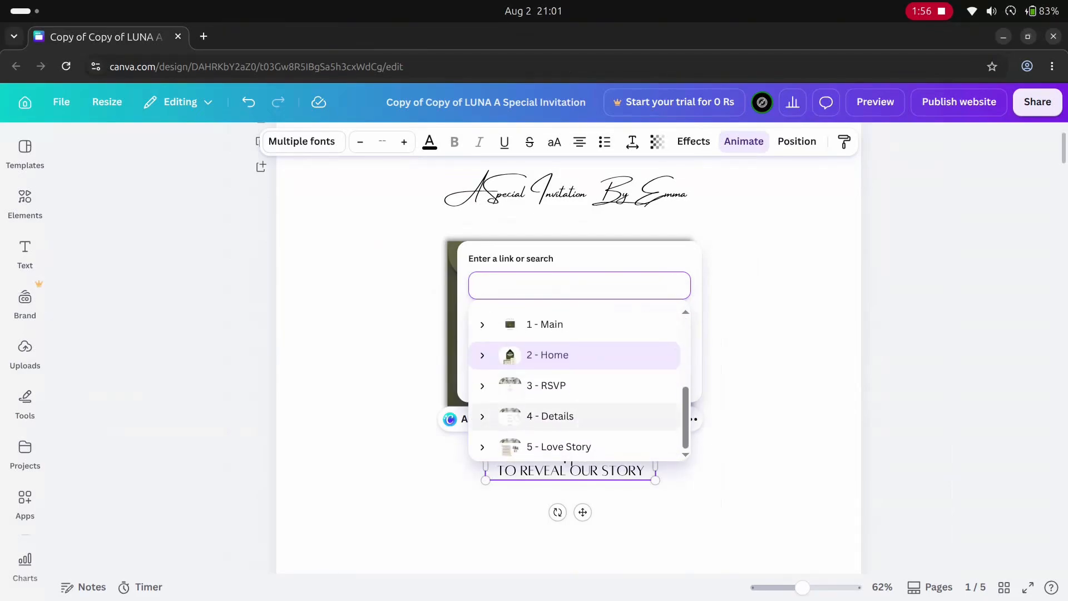
{"action": "left_click", "coordinate": [550, 415]}
{"action": "left_click", "coordinate": [660, 374]}
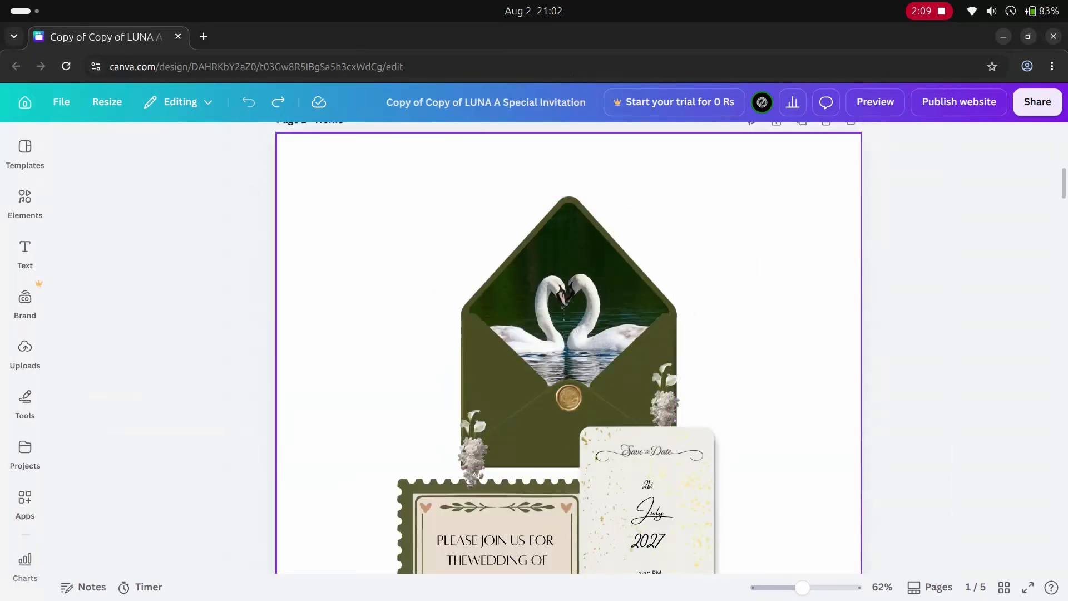
- On the Home page's Save the Date card, set the day to 19 and the time to 3:30 PM
{"action": "scroll", "coordinate": [647, 431], "scroll_direction": "down", "scroll_amount": 1}
{"action": "left_click", "coordinate": [647, 431]}
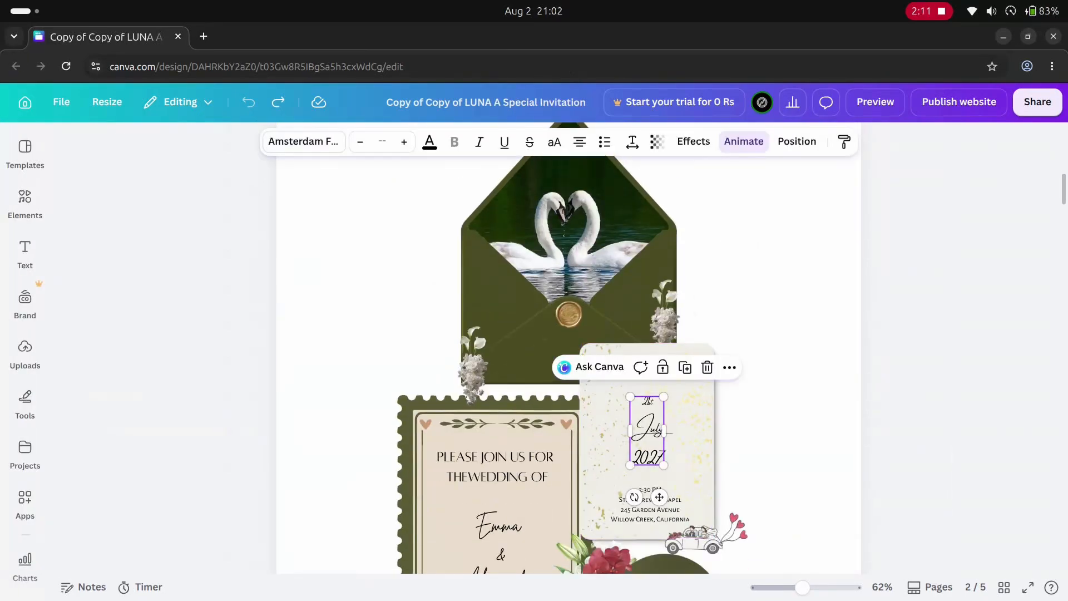
{"action": "scroll", "coordinate": [631, 406], "scroll_direction": "up", "scroll_amount": 10}
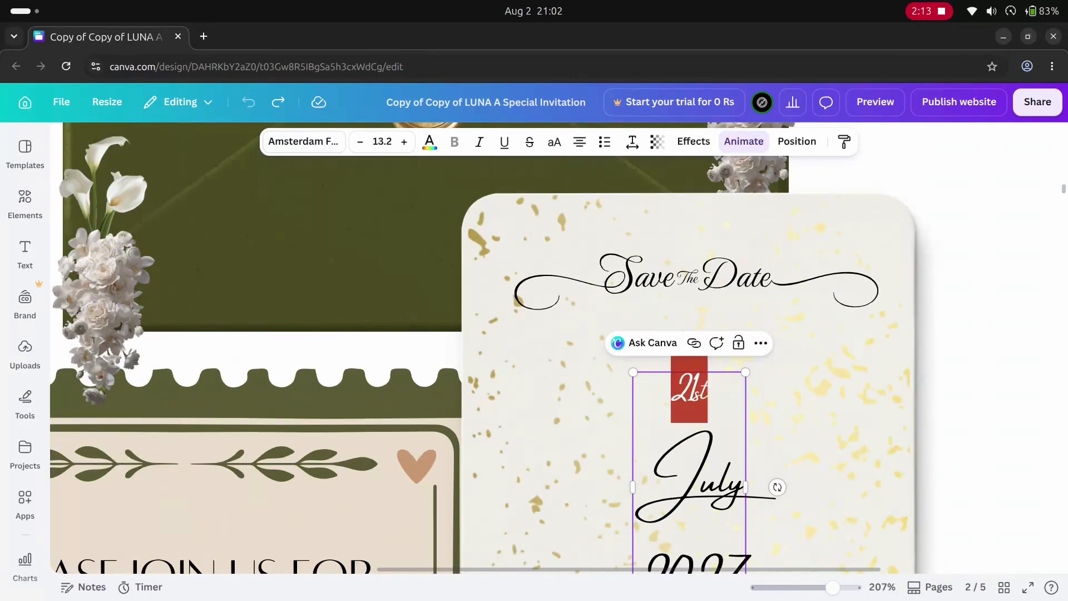
{"action": "type", "text": "19"}
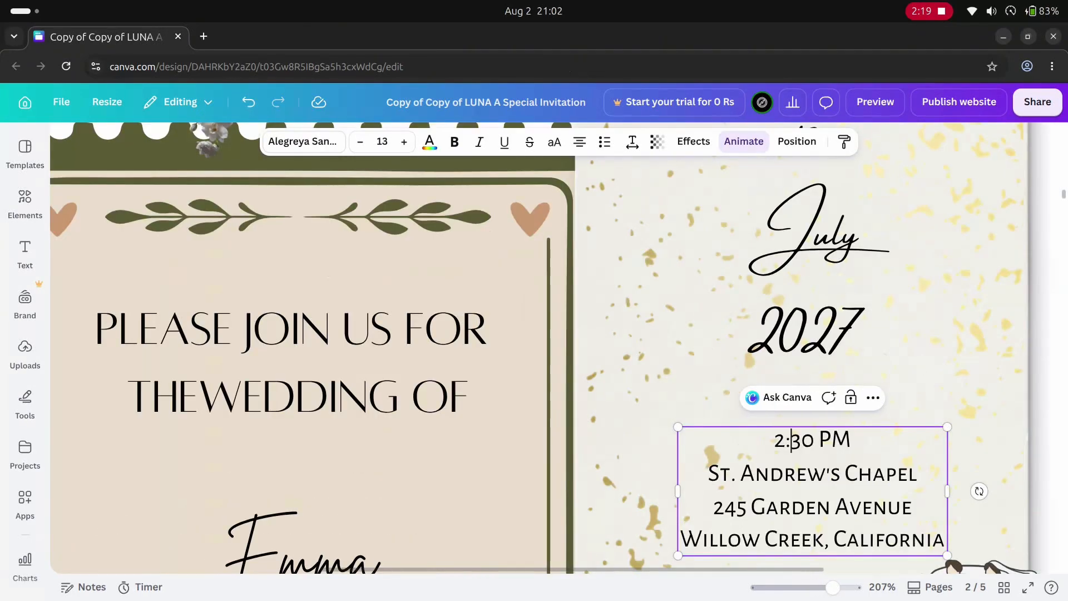
{"action": "type", "text": "3"}
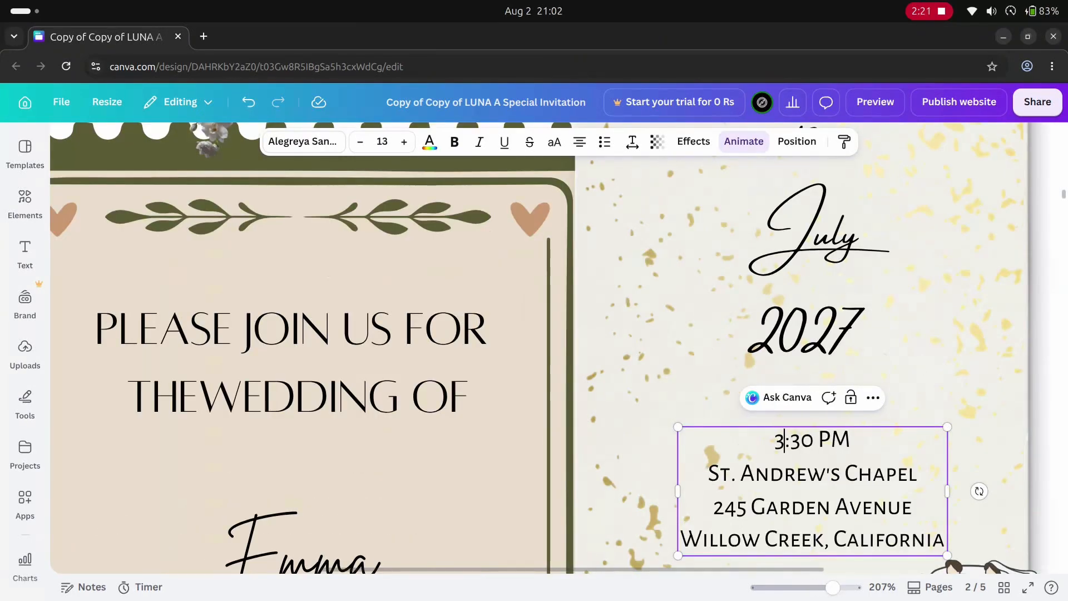
{"action": "left_click", "coordinate": [592, 395]}
- Open the couple's names text on the stamp-style invitation card for editing
{"action": "scroll", "coordinate": [591, 394], "scroll_direction": "down", "scroll_amount": 5}
{"action": "scroll", "coordinate": [591, 395], "scroll_direction": "down", "scroll_amount": 3}
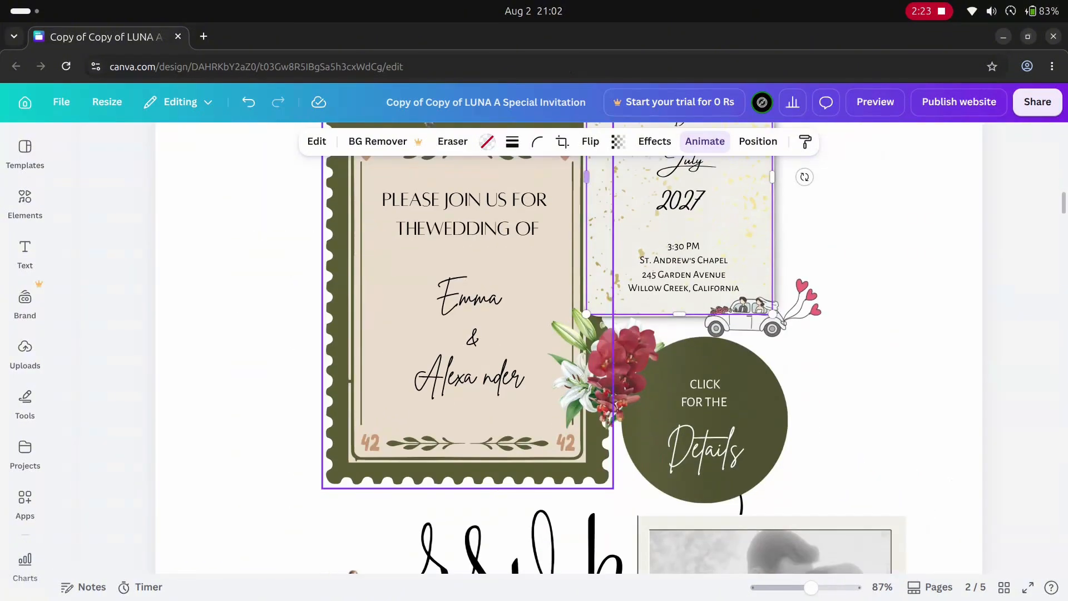
{"action": "double_click", "coordinate": [470, 337]}
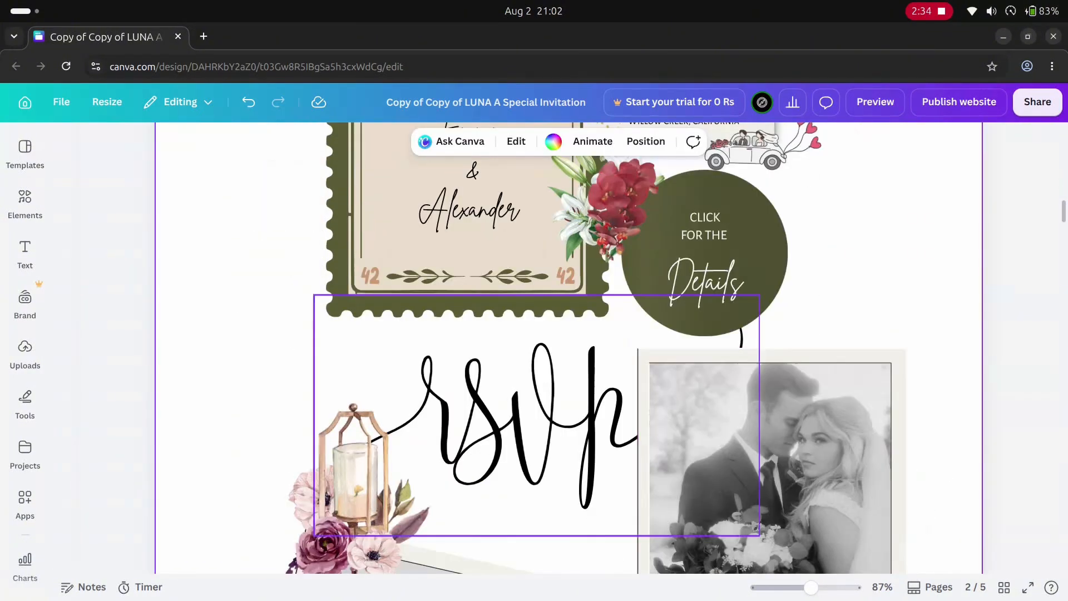
- Open the link settings of the "Details" text in the green circle
{"action": "right_click", "coordinate": [699, 288]}
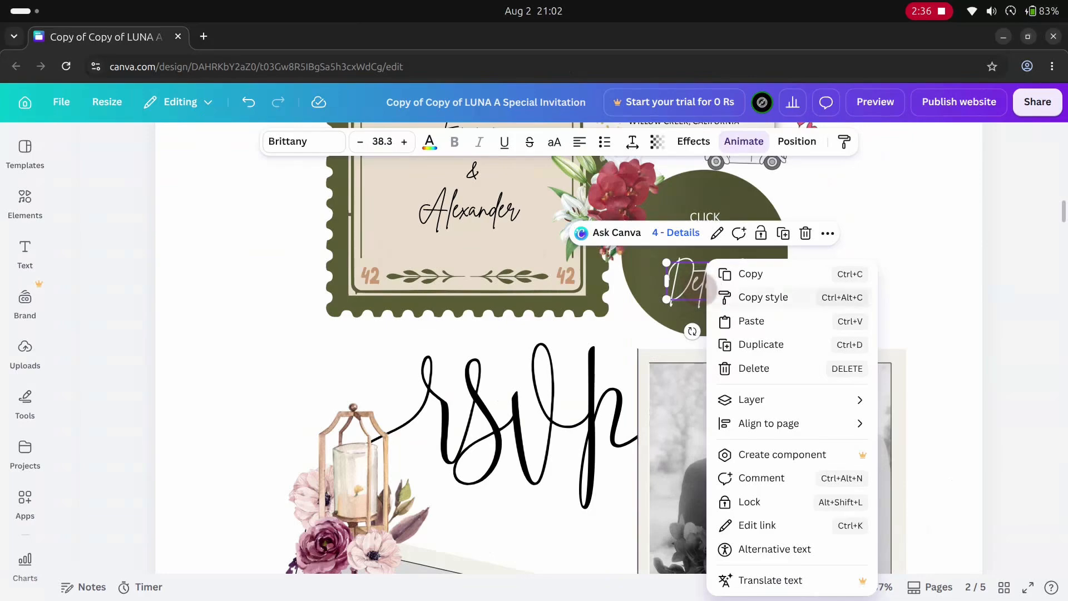
{"action": "left_click", "coordinate": [757, 525]}
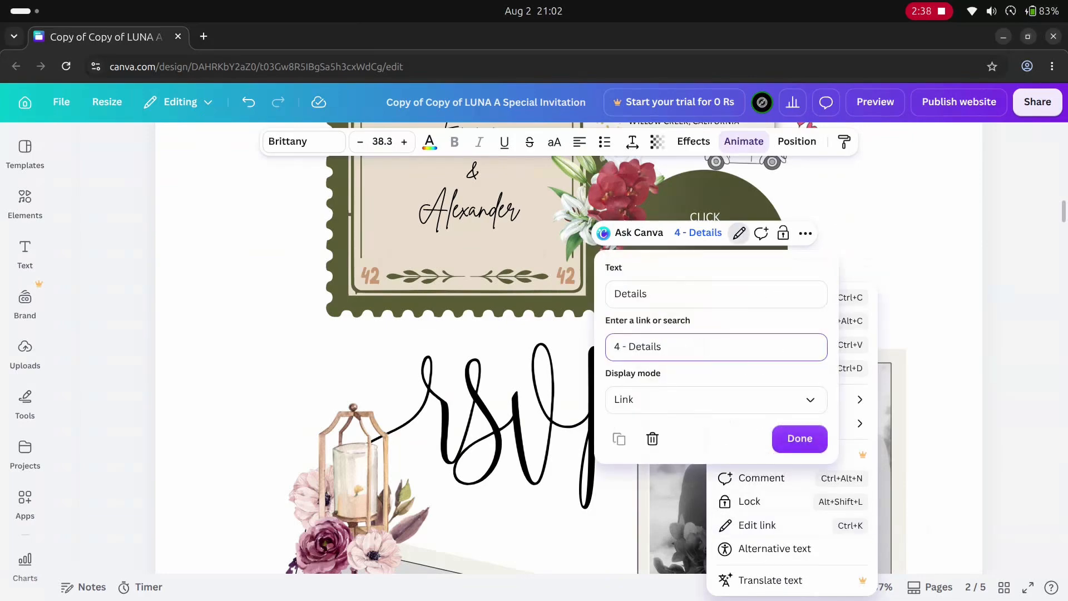
{"action": "key", "text": "shift+Left"}
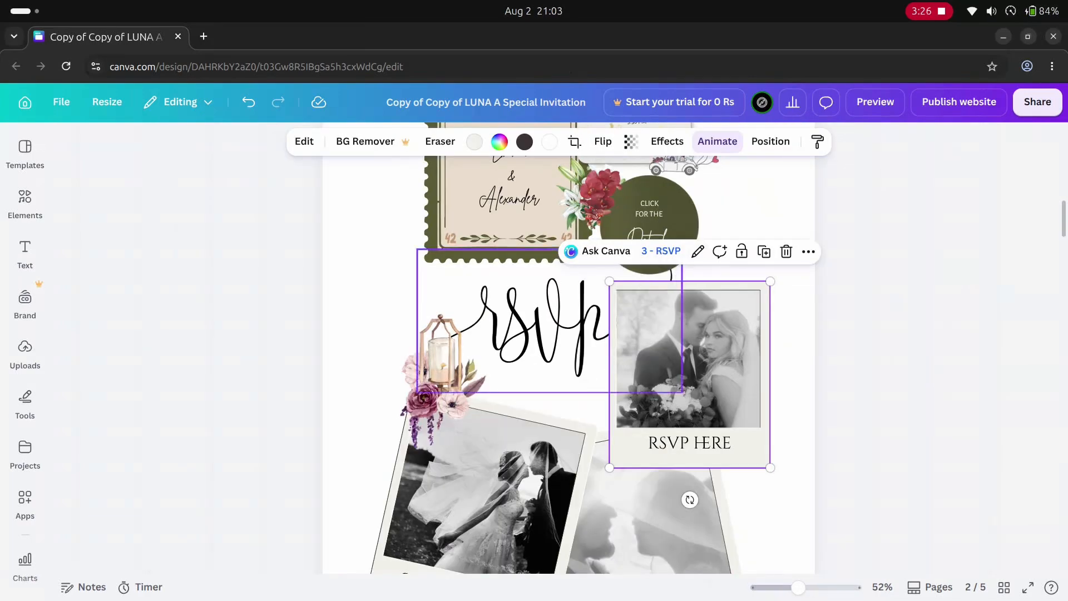
- Shift the photo inside the tilted "Click for" polaroid frame so the couple sits centred in it
{"action": "scroll", "coordinate": [568, 345], "scroll_direction": "down", "scroll_amount": 3}
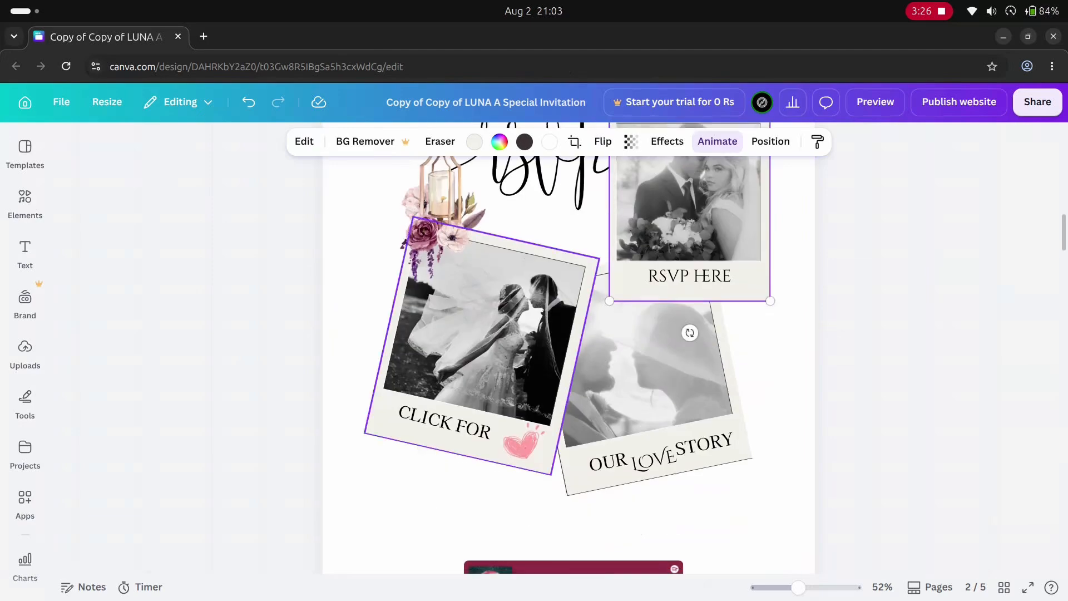
{"action": "left_click", "coordinate": [481, 346]}
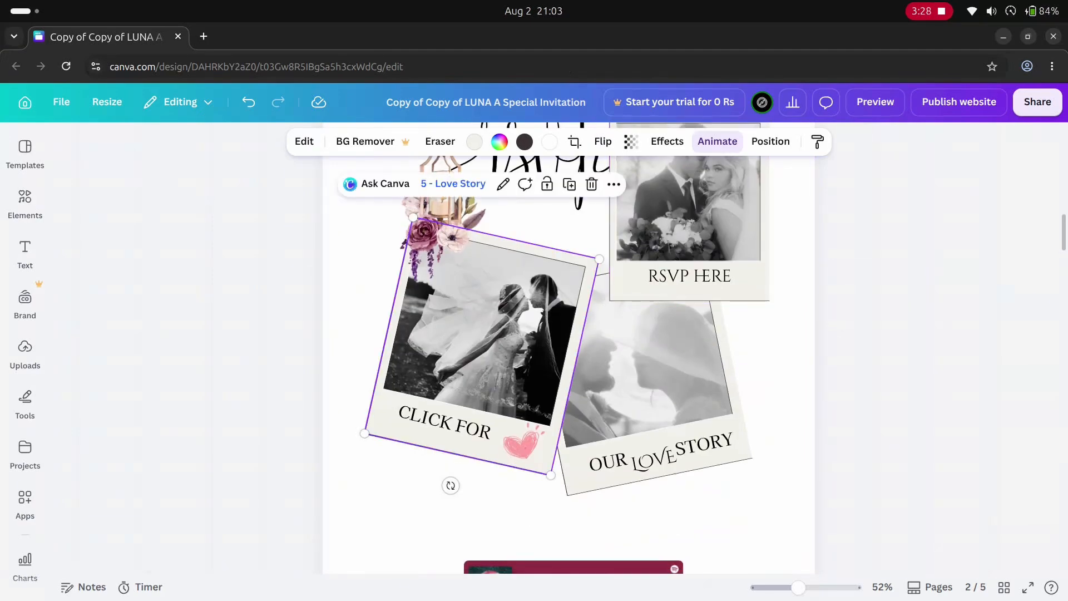
{"action": "double_click", "coordinate": [481, 346]}
{"action": "left_click_drag", "start_coordinate": [481, 346], "coordinate": [436, 336]}
{"action": "key", "text": "Return"}
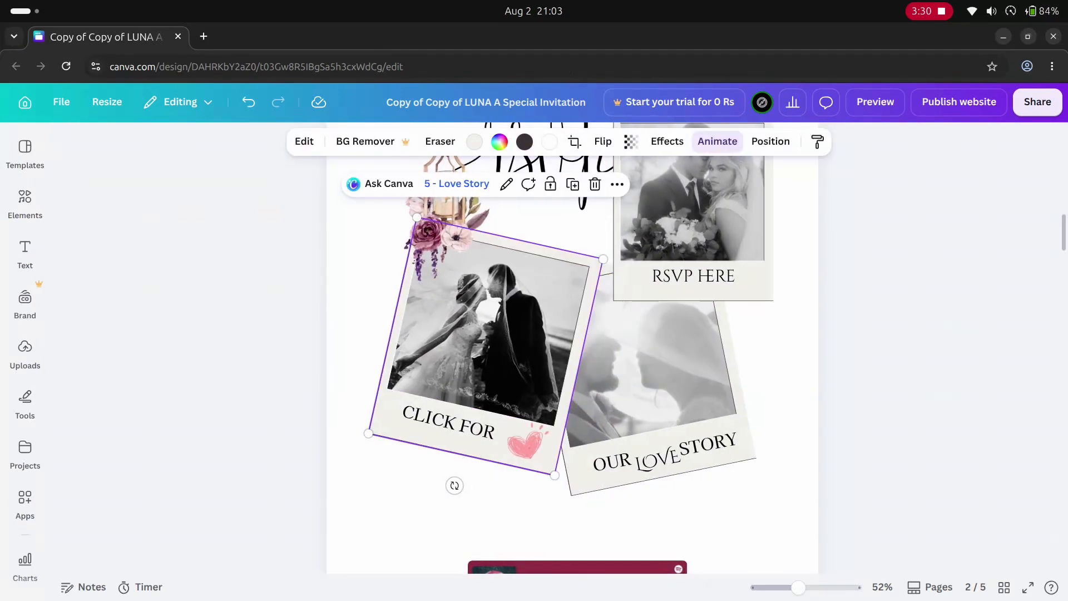
- Adjust the photo's position inside the "Our Love Story" frame and open the "RSVP Here" photo for cropping
{"action": "double_click", "coordinate": [656, 367]}
{"action": "left_click_drag", "start_coordinate": [656, 367], "coordinate": [663, 383]}
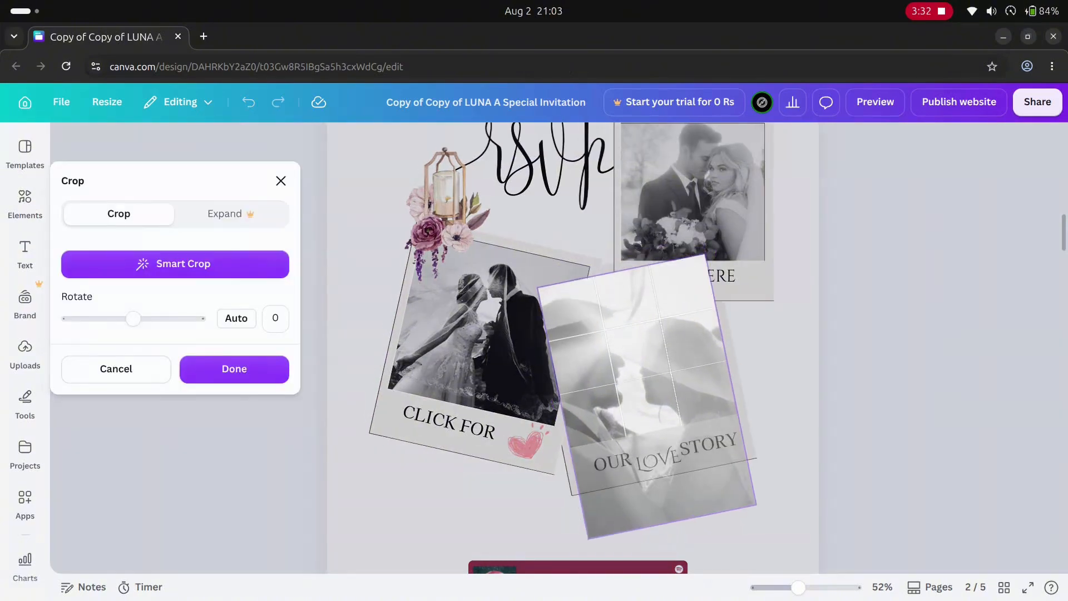
{"action": "left_click", "coordinate": [868, 344]}
{"action": "double_click", "coordinate": [693, 206]}
{"action": "left_click", "coordinate": [745, 278]}
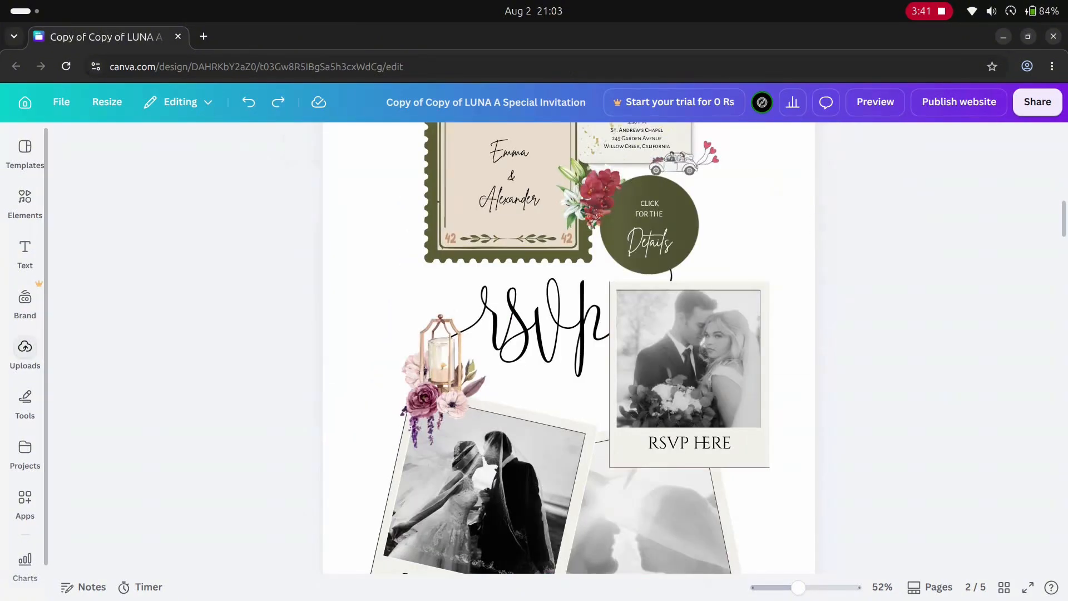
- Try replacing the "RSVP Here" photo with the uploaded business handshake image, and undo the replacement
{"action": "left_click", "coordinate": [25, 354]}
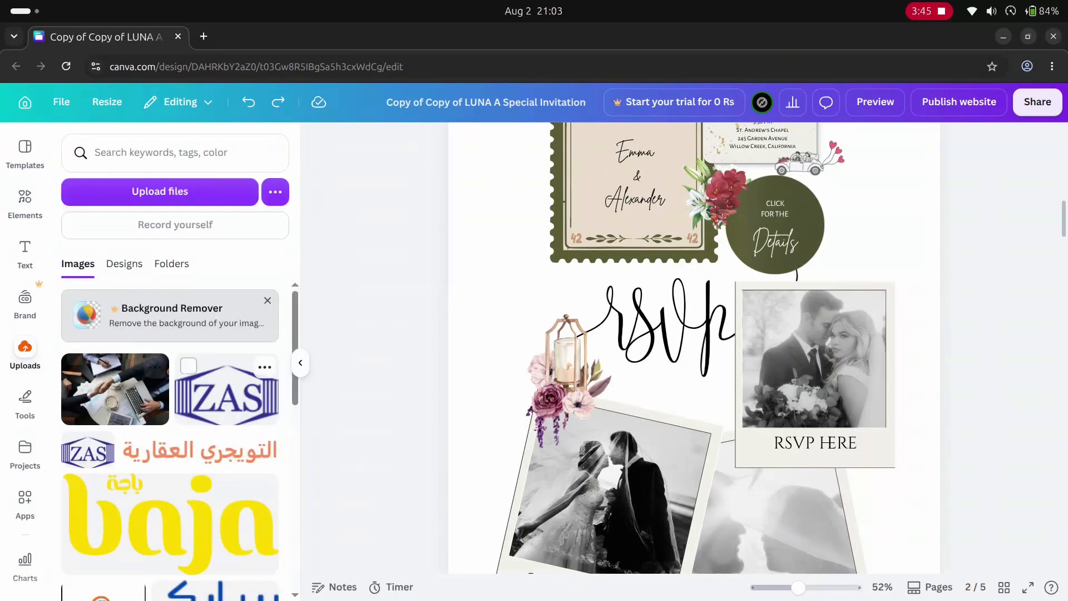
{"action": "left_click_drag", "start_coordinate": [85, 380], "coordinate": [835, 378]}
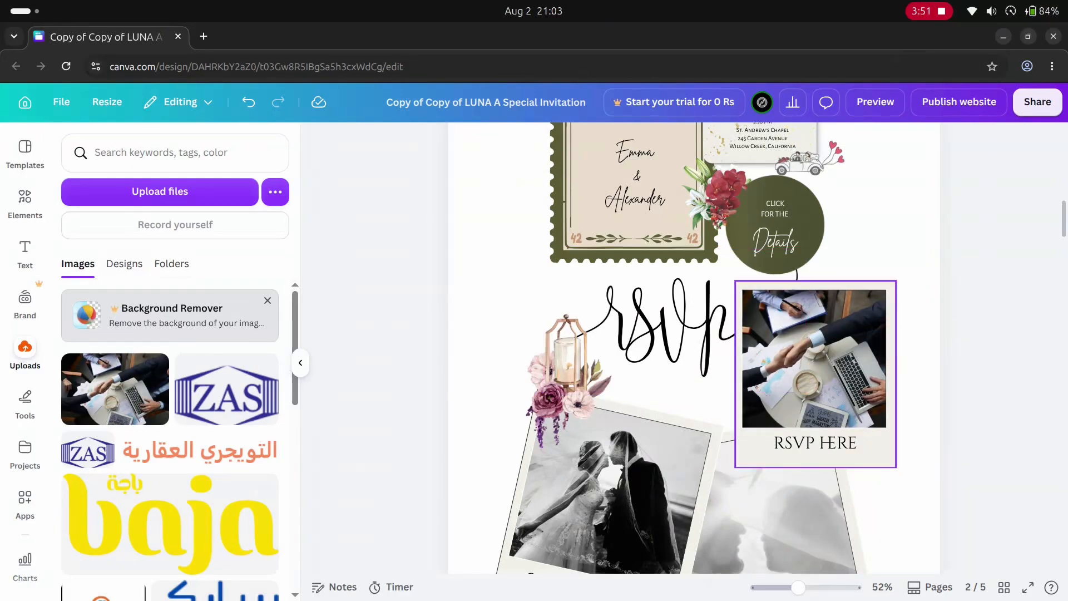
{"action": "key", "text": "ctrl+z"}
{"action": "left_click", "coordinate": [25, 353]}
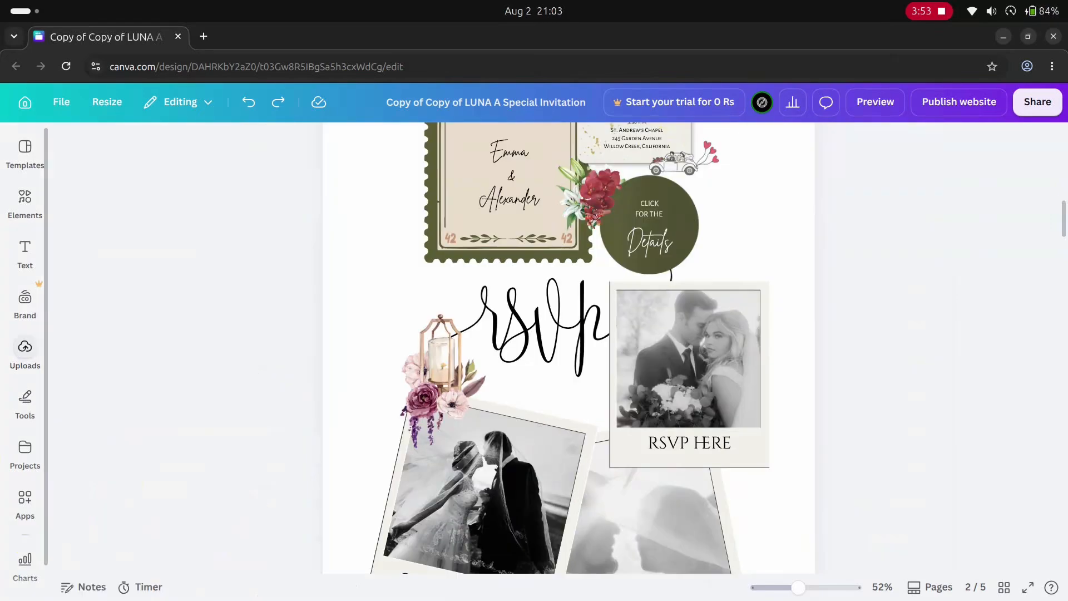
- Open the Spotify track linked from the "Ordinary - Wedding Version" player below the polaroids
{"action": "scroll", "coordinate": [567, 347], "scroll_direction": "down", "scroll_amount": 3}
{"action": "scroll", "coordinate": [573, 334], "scroll_direction": "down", "scroll_amount": 3}
{"action": "scroll", "coordinate": [573, 303], "scroll_direction": "up", "scroll_amount": 5}
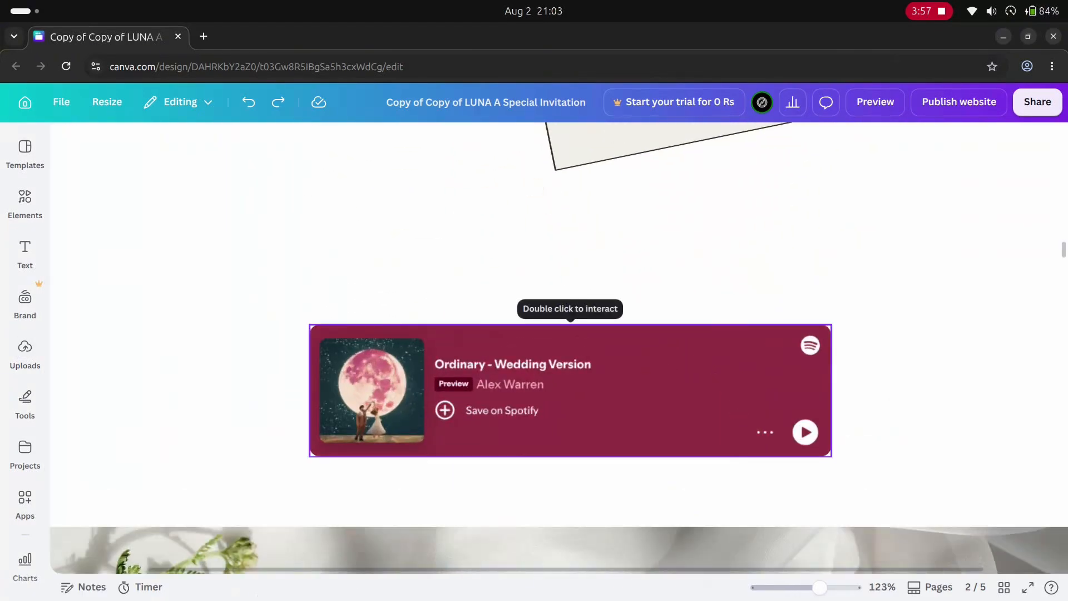
{"action": "left_click", "coordinate": [570, 390]}
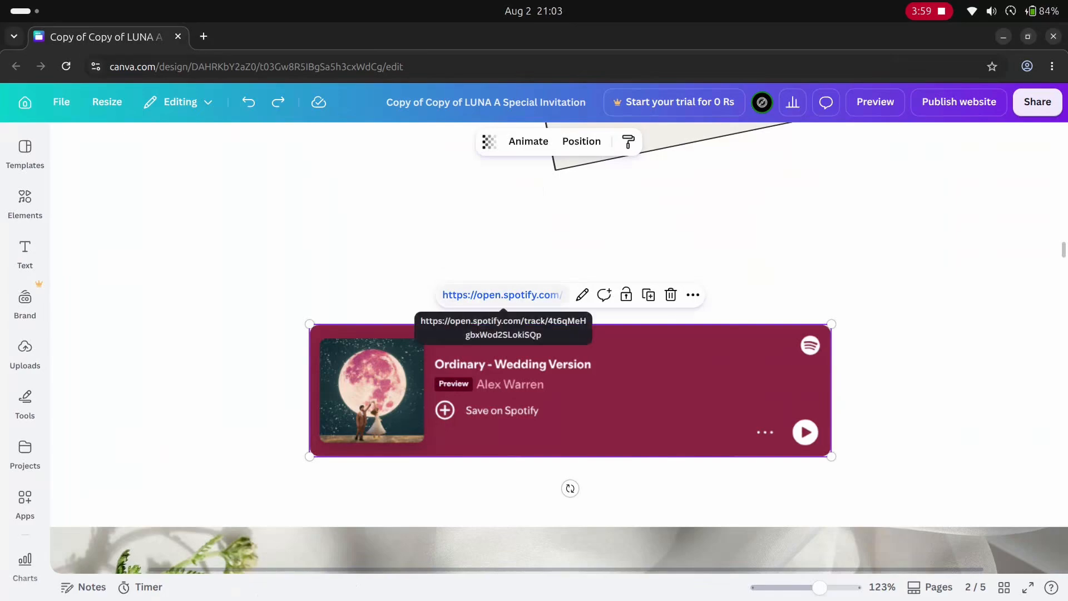
{"action": "left_click", "coordinate": [501, 295]}
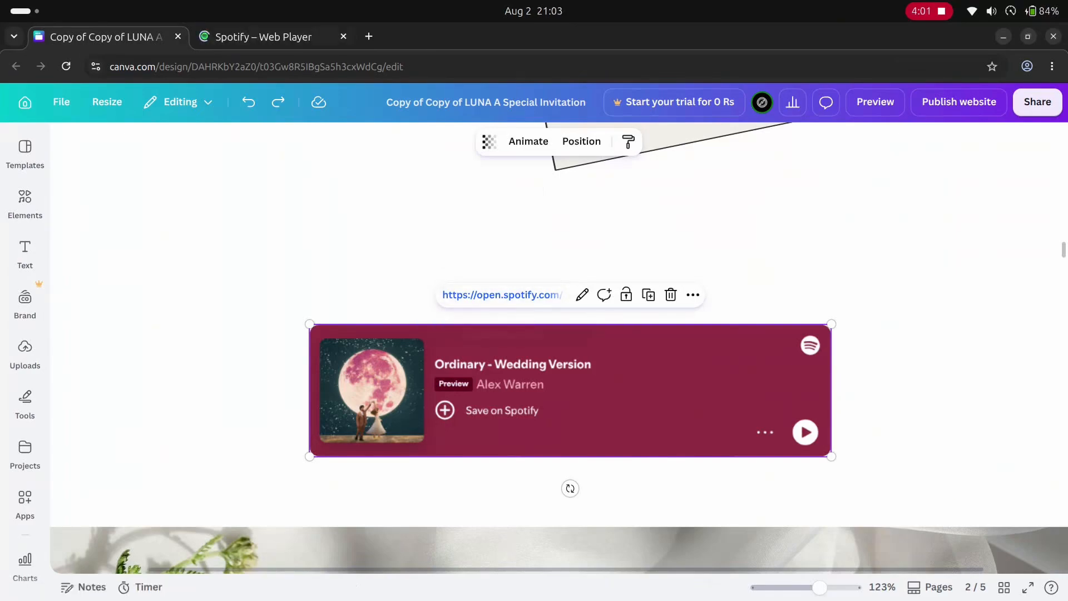
- Shrink the Spotify player from its corner and reposition it in the space below the polaroids
{"action": "left_click", "coordinate": [658, 448]}
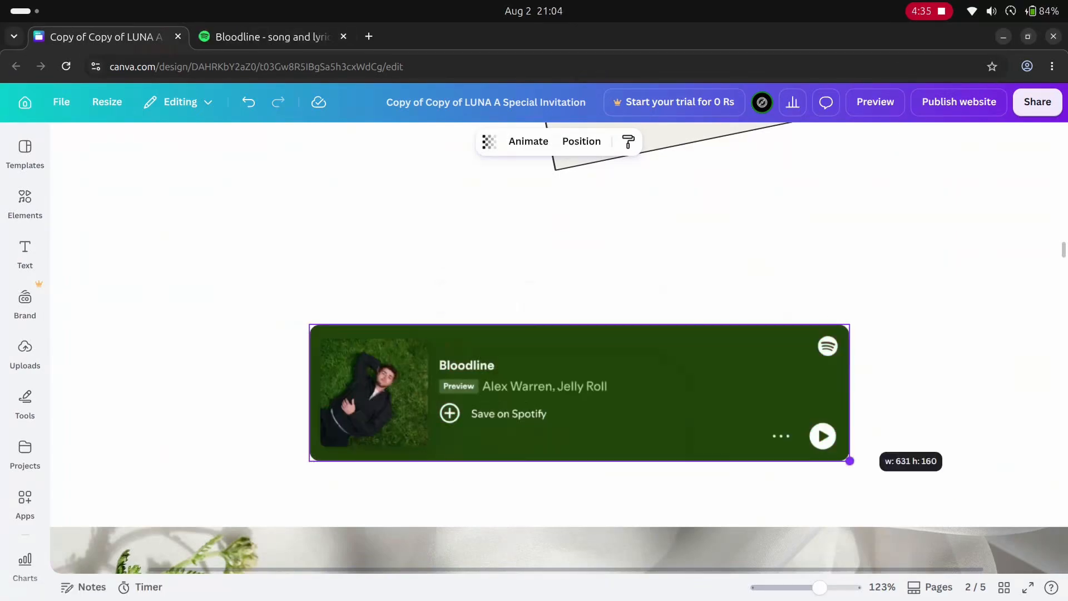
{"action": "left_click_drag", "start_coordinate": [849, 460], "coordinate": [736, 432]}
{"action": "left_click_drag", "start_coordinate": [556, 378], "coordinate": [583, 372]}
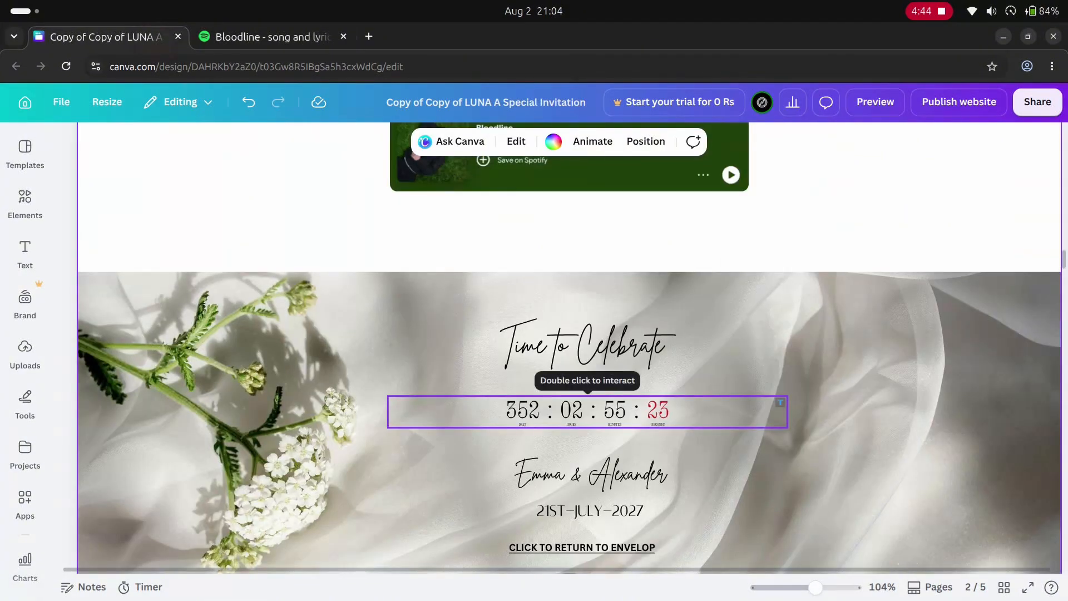
- Open the TickCounter page linked from the countdown timer under "Time to Celebrate"
{"action": "left_click", "coordinate": [587, 411]}
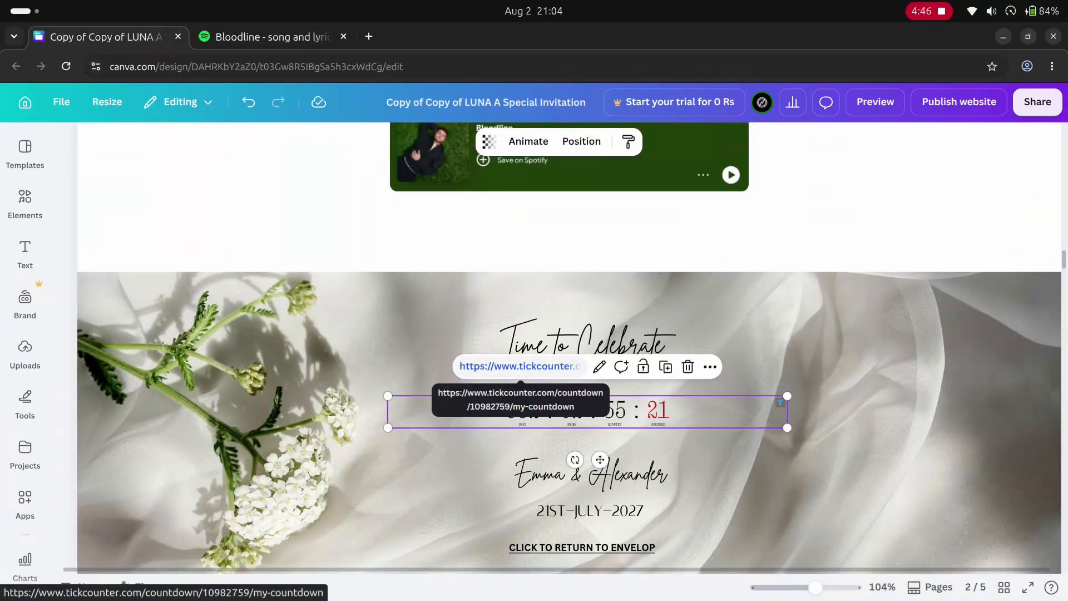
{"action": "left_click", "coordinate": [520, 366]}
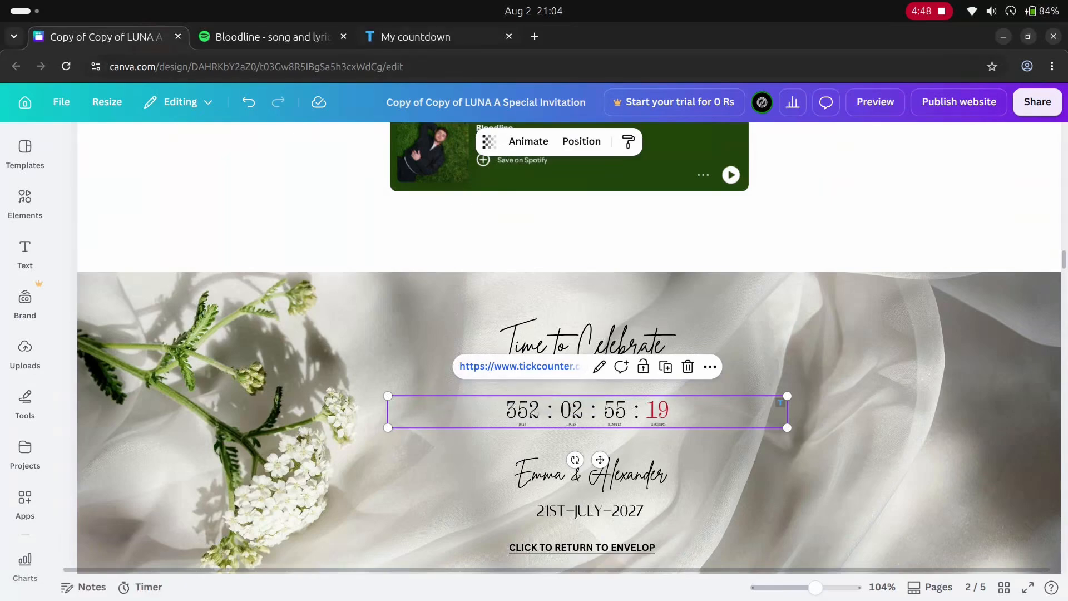
- Start a new countdown on TickCounter and set its target date to April 2029
{"action": "left_click", "coordinate": [400, 34]}
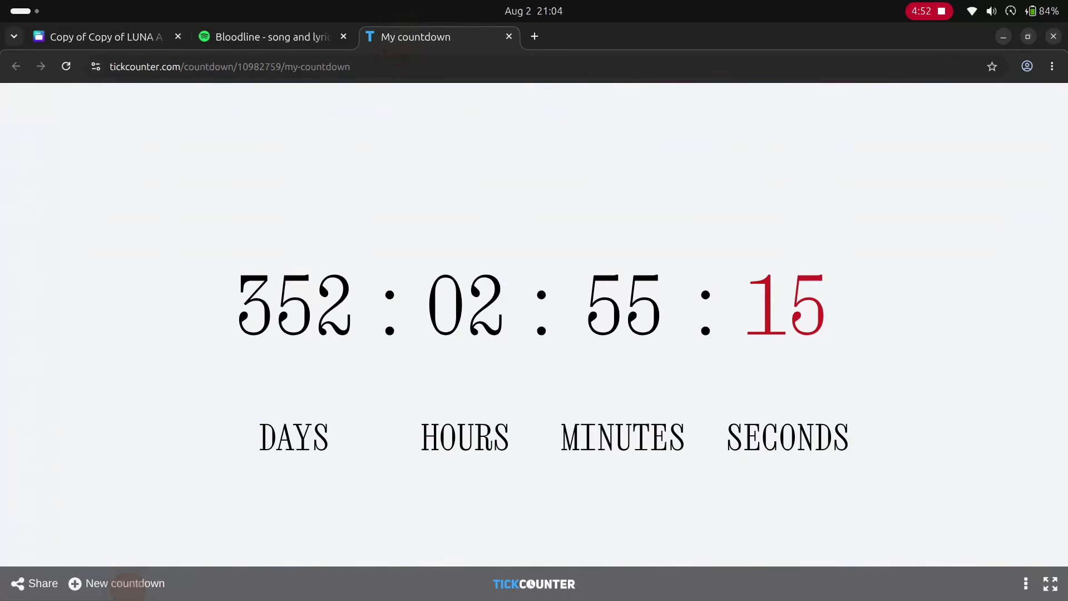
{"action": "left_click", "coordinate": [128, 584]}
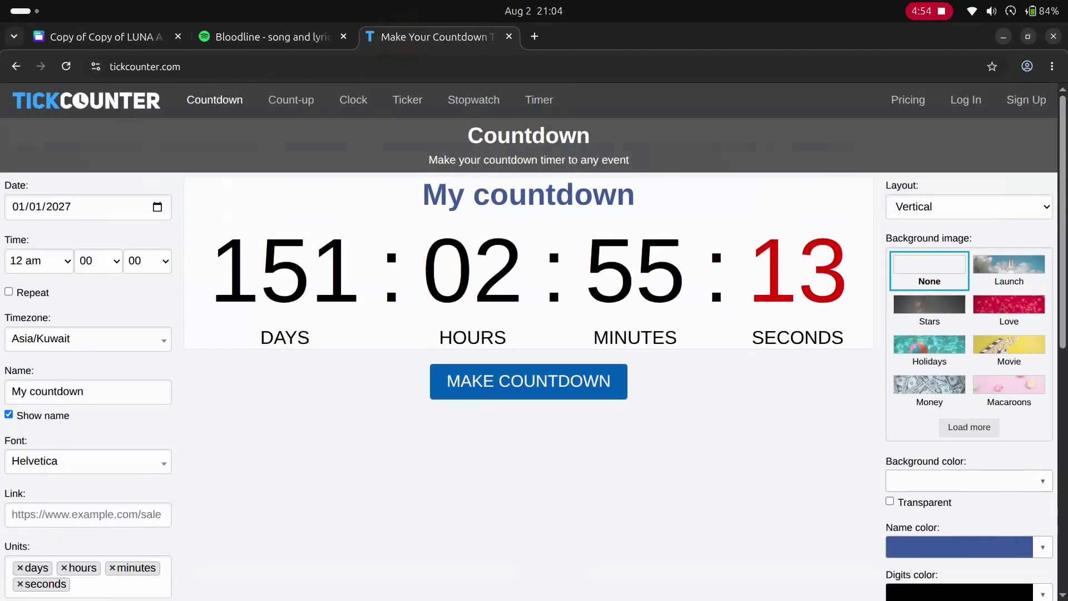
{"action": "left_click", "coordinate": [157, 207]}
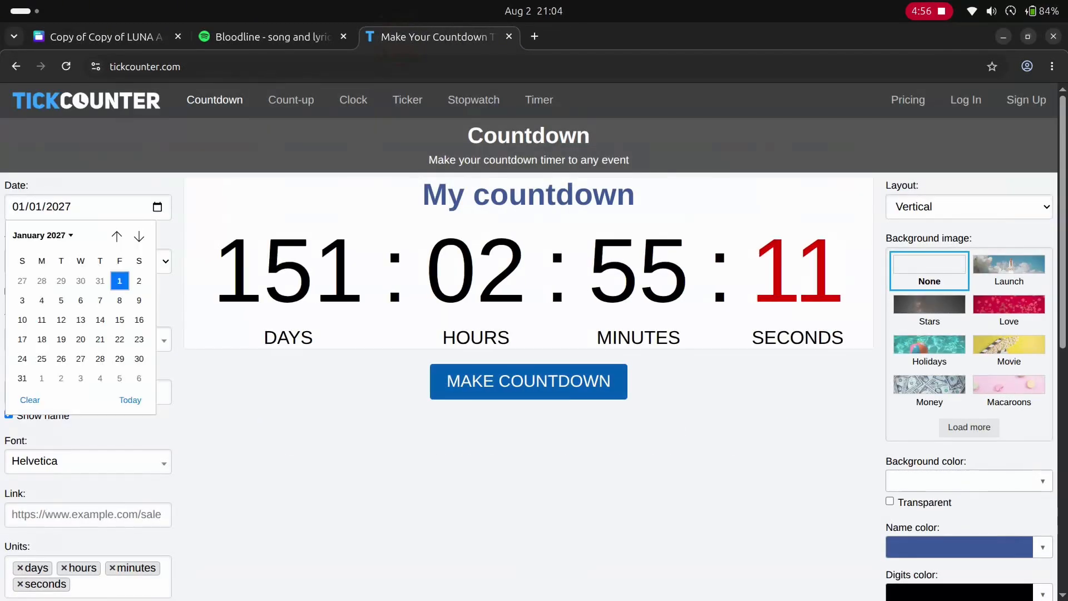
{"action": "left_click", "coordinate": [43, 235]}
{"action": "left_click", "coordinate": [28, 365]}
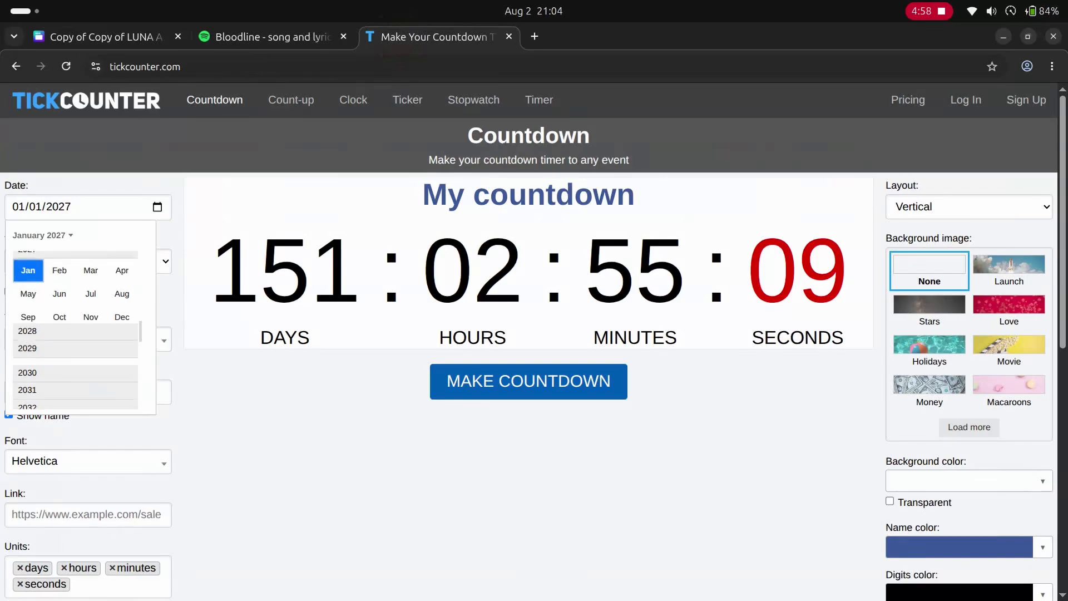
{"action": "left_click", "coordinate": [122, 279]}
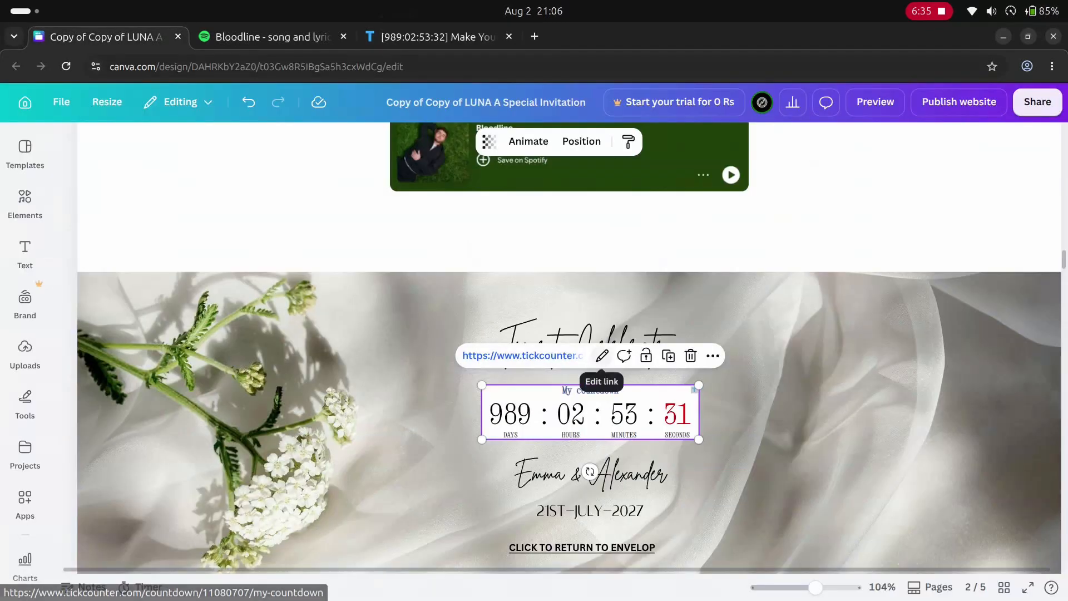
- Replace the embed link of the countdown under "Time to Celebrate" with the new TickCounter URL and resize the embed
{"action": "left_click", "coordinate": [602, 355]}
{"action": "key", "text": "ctrl+v"}
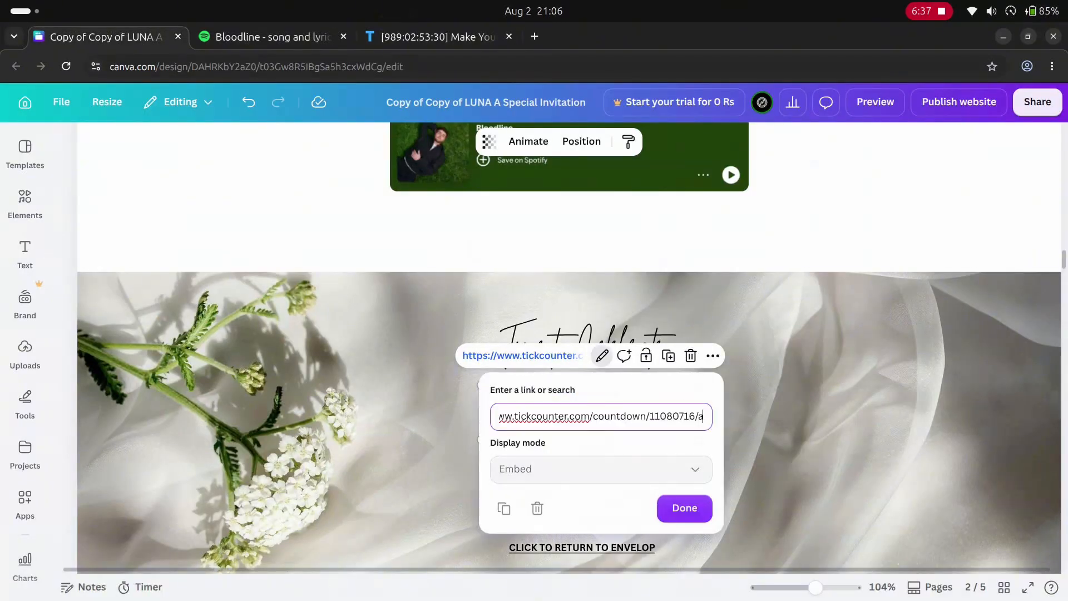
{"action": "left_click", "coordinate": [684, 508]}
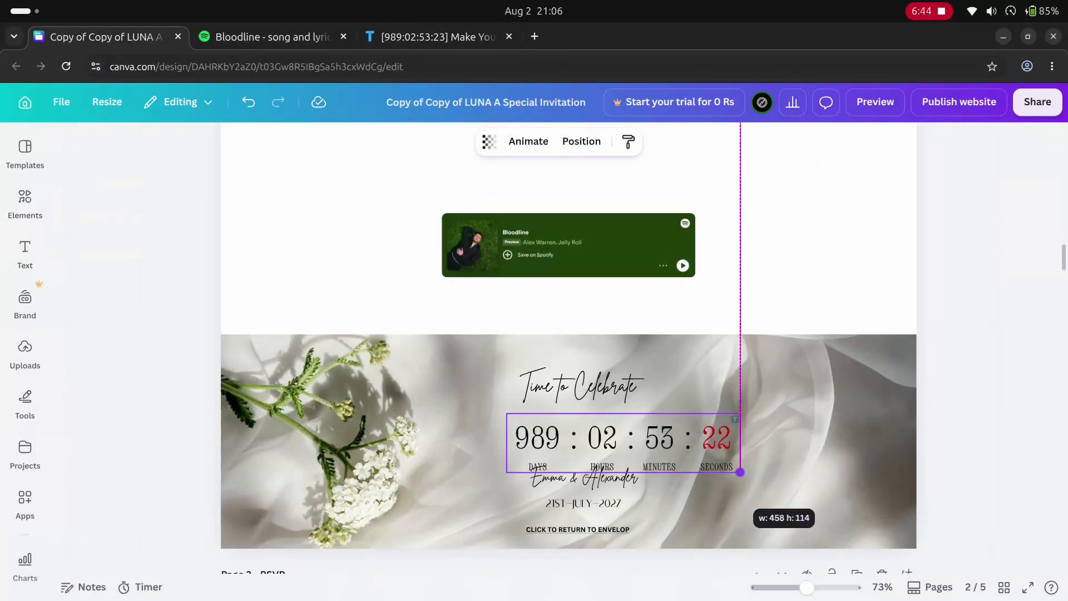
{"action": "left_click_drag", "start_coordinate": [739, 472], "coordinate": [630, 445]}
{"action": "left_click", "coordinate": [695, 473]}
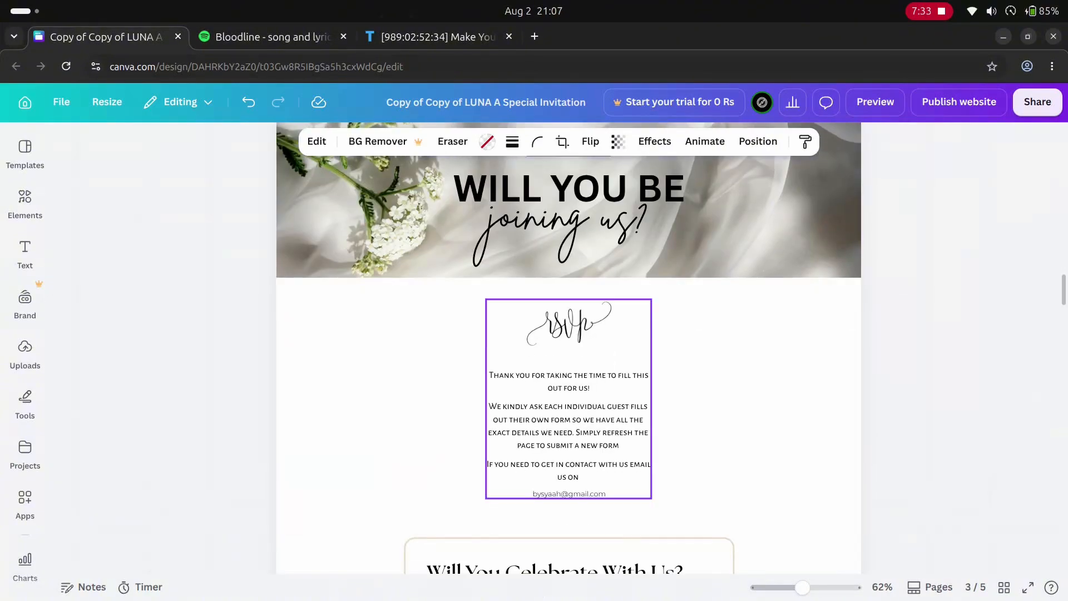
- Link the RSVP form's responses to a sheet, then return to the form's question editor
{"action": "left_click", "coordinate": [568, 399]}
{"action": "triple_click", "coordinate": [568, 420]}
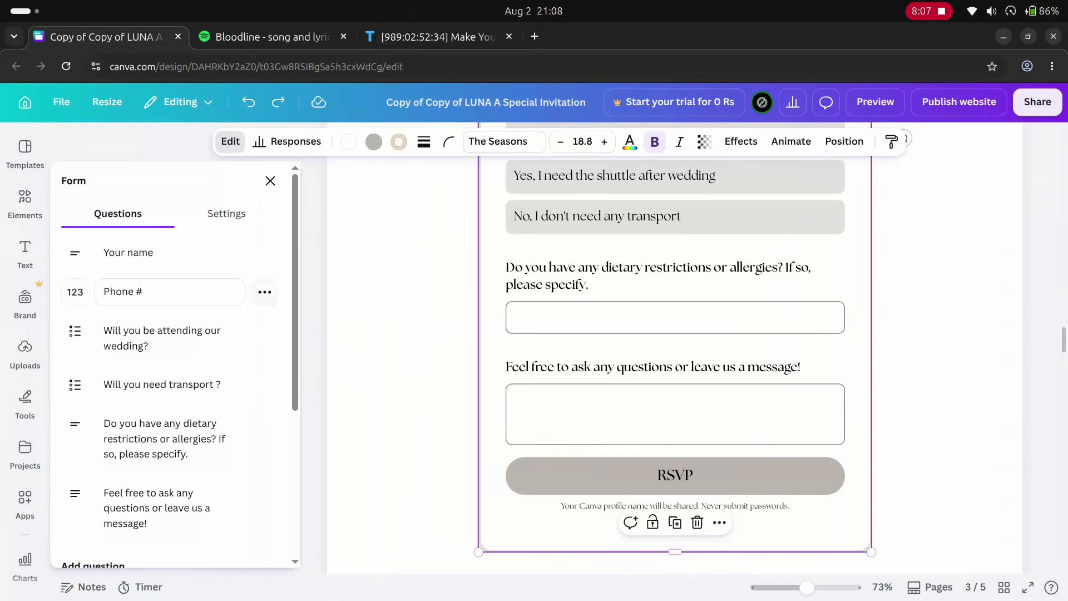
{"action": "left_click", "coordinate": [287, 142]}
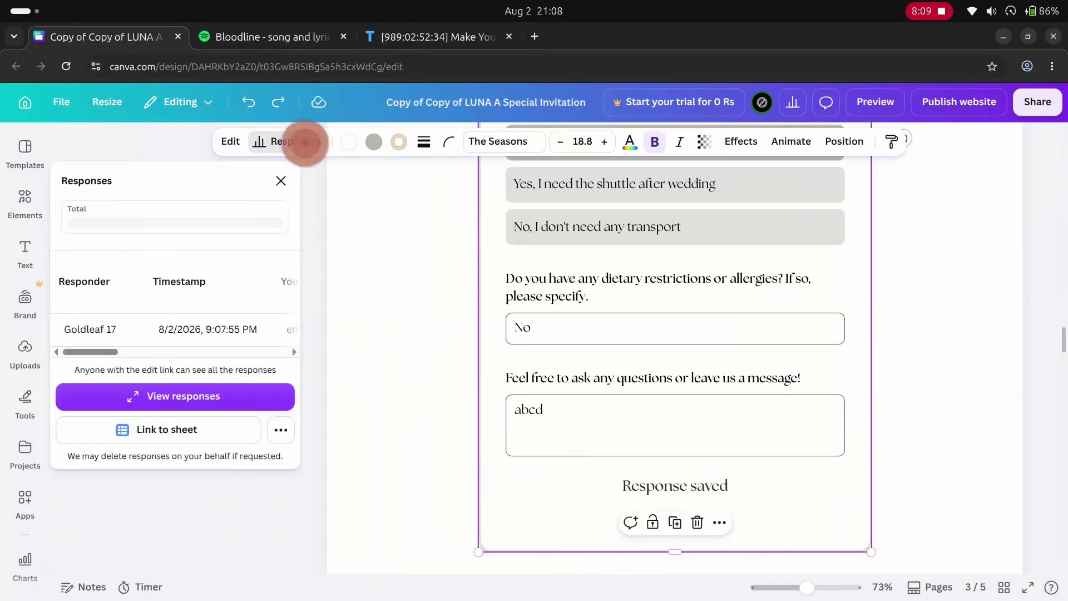
{"action": "left_click", "coordinate": [158, 430]}
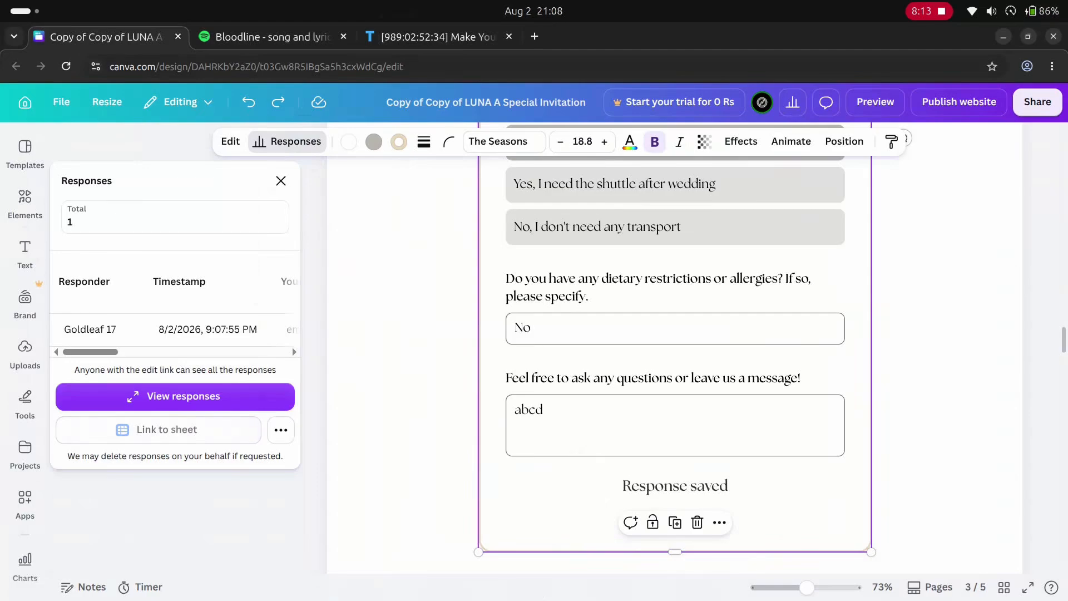
{"action": "left_click", "coordinate": [158, 435]}
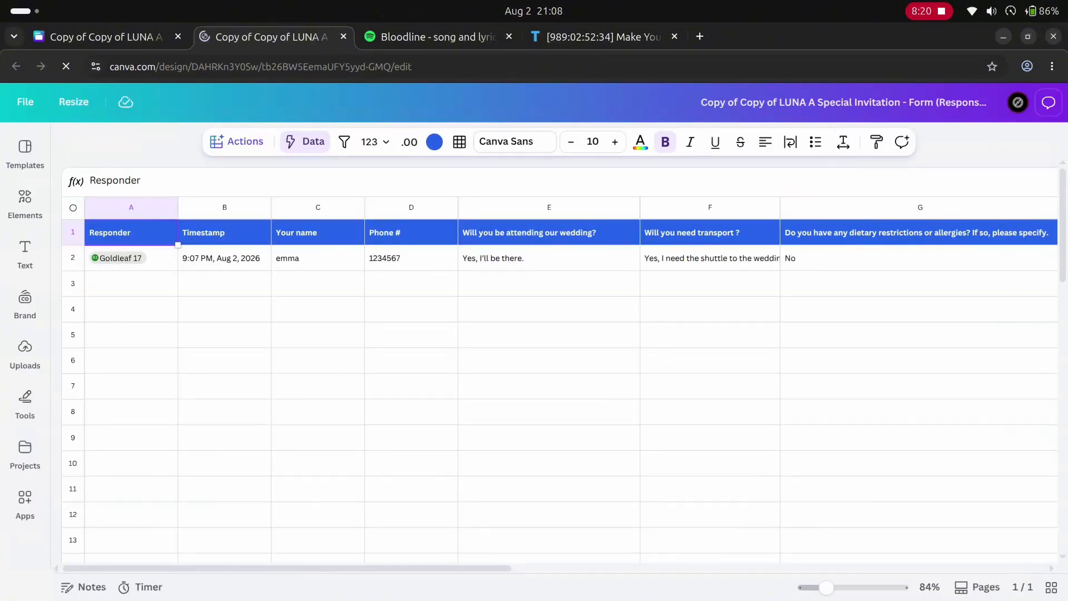
{"action": "left_click", "coordinate": [318, 259]}
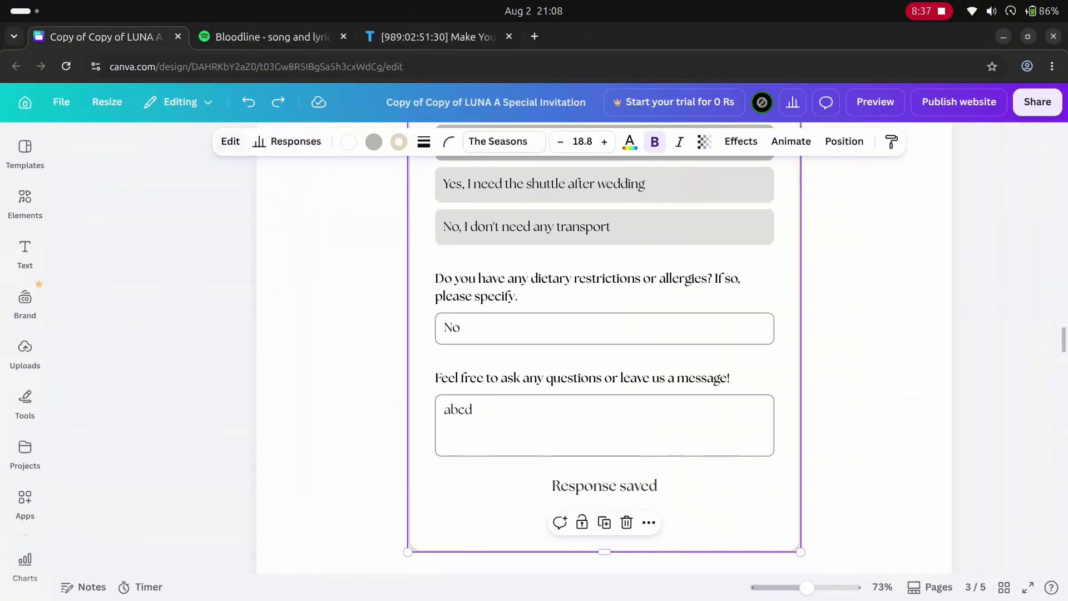
{"action": "left_click", "coordinate": [231, 142]}
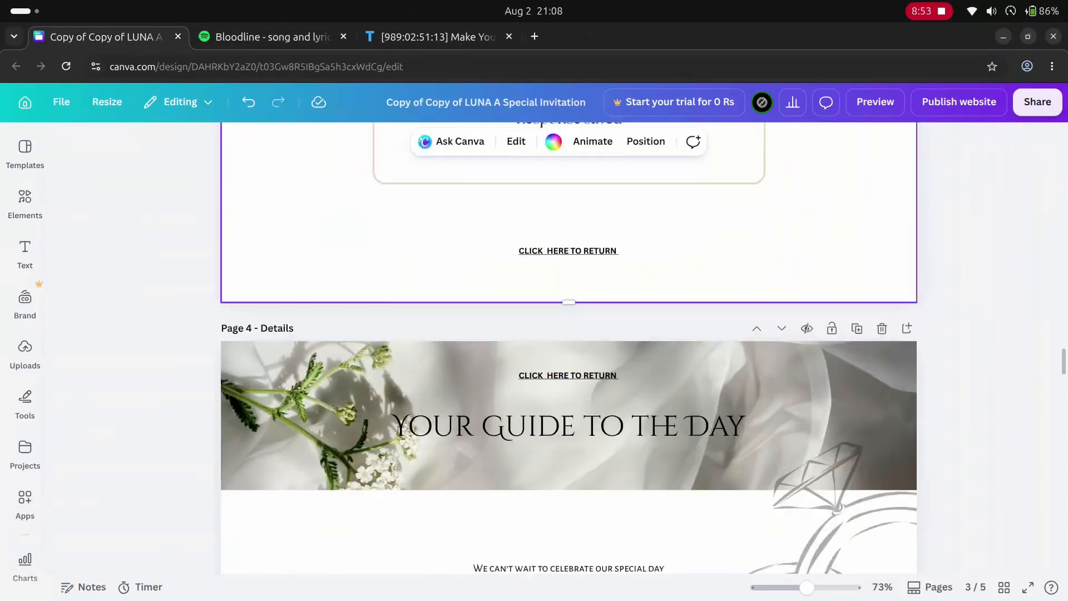
- Ungroup the grouped elements on the Details page
{"action": "scroll", "coordinate": [567, 345], "scroll_direction": "down", "scroll_amount": 4}
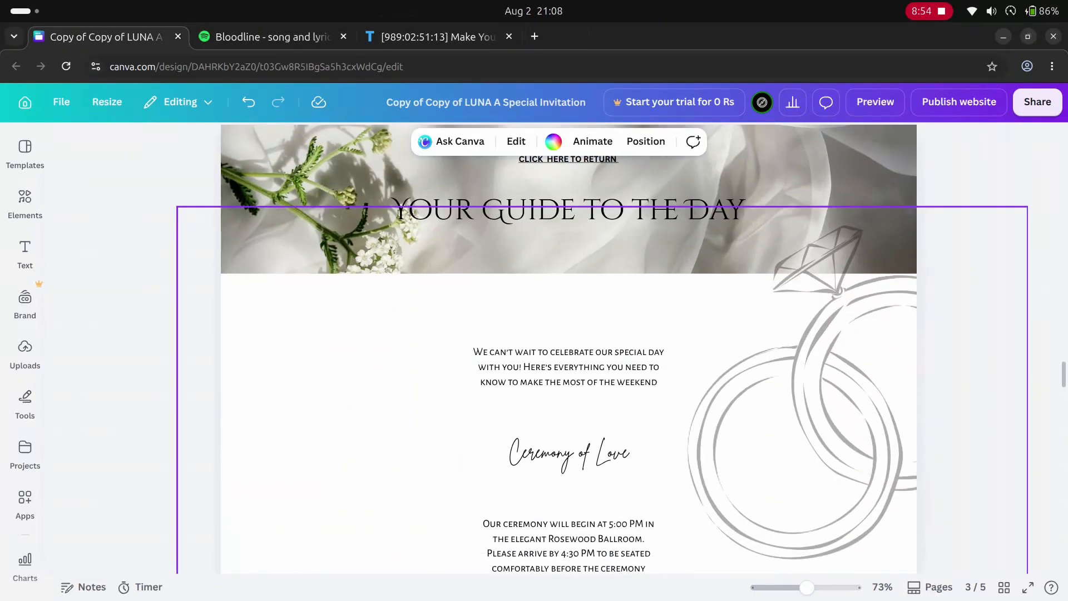
{"action": "left_click", "coordinate": [569, 317]}
{"action": "scroll", "coordinate": [568, 317], "scroll_direction": "down", "scroll_amount": 3}
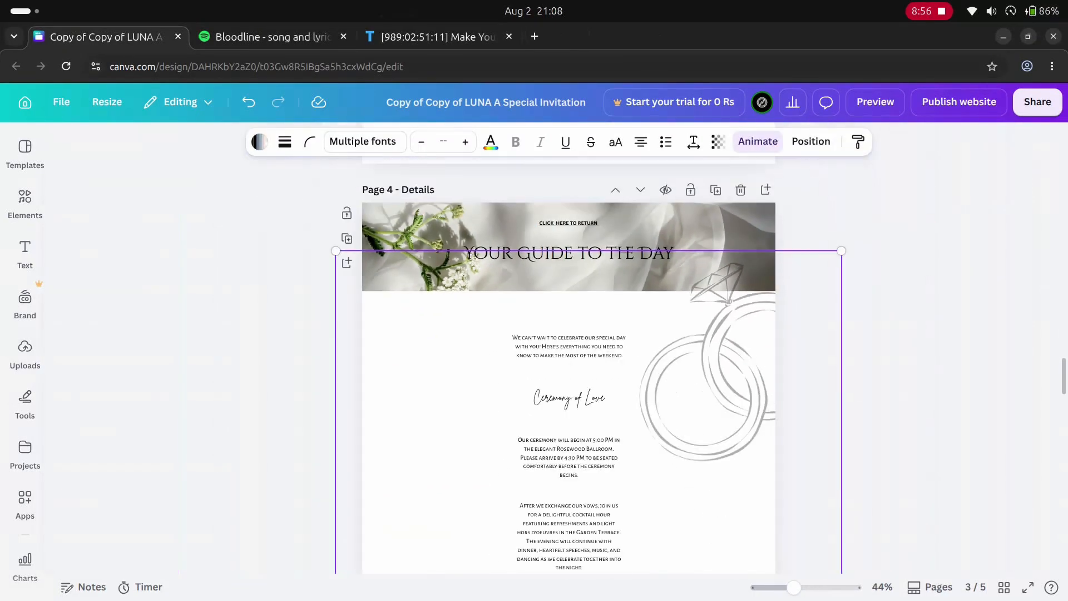
{"action": "scroll", "coordinate": [569, 361], "scroll_direction": "down", "scroll_amount": 5}
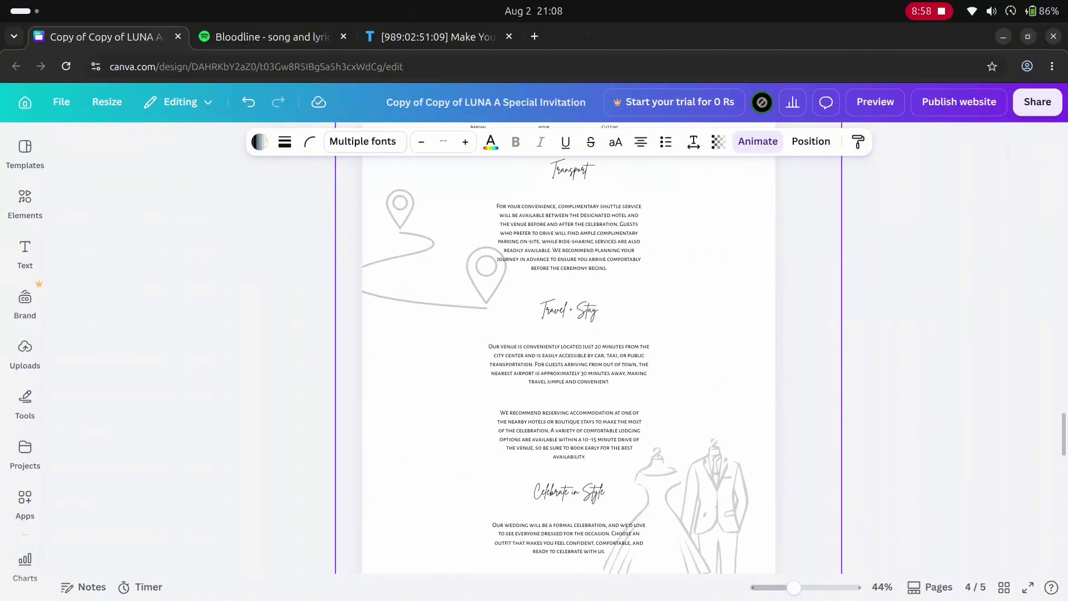
{"action": "right_click", "coordinate": [509, 408]}
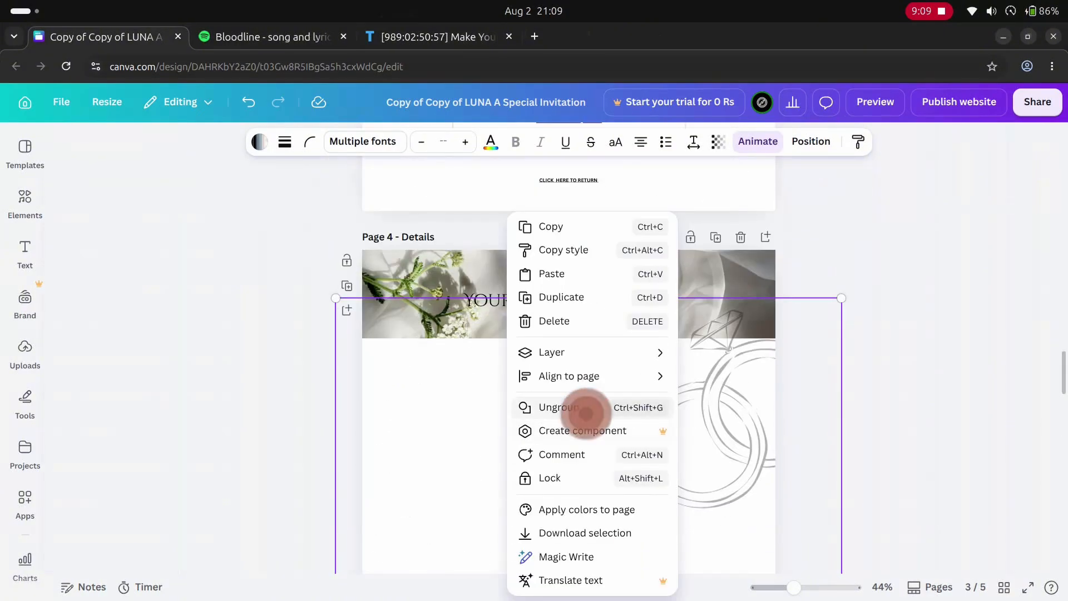
{"action": "left_click", "coordinate": [586, 413]}
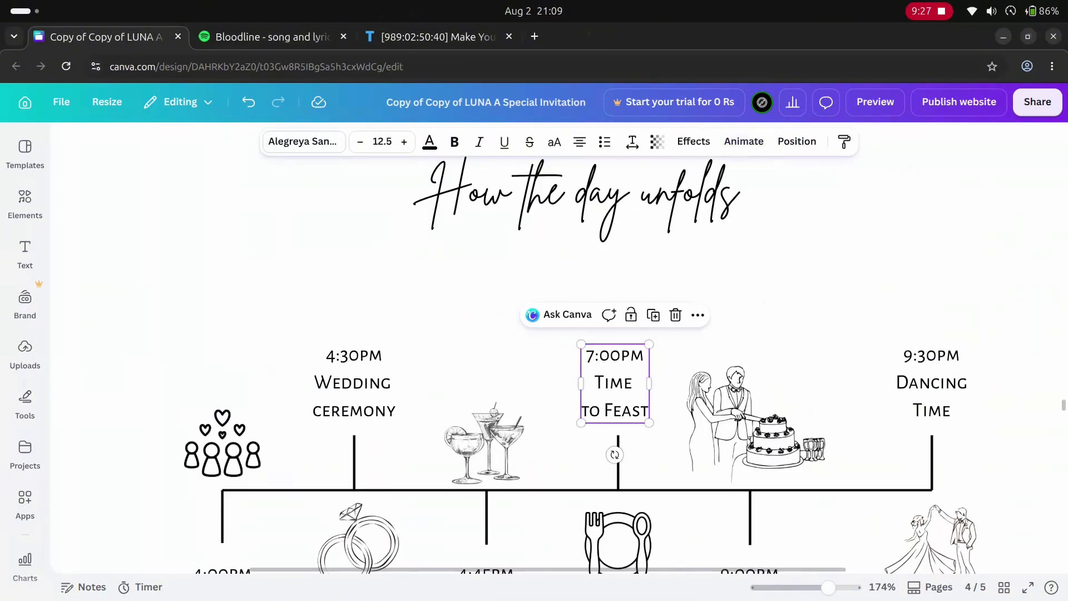
- Change the "Time to Feast" time in the "How the day unfolds" timeline to 8:00PM
{"action": "double_click", "coordinate": [616, 383]}
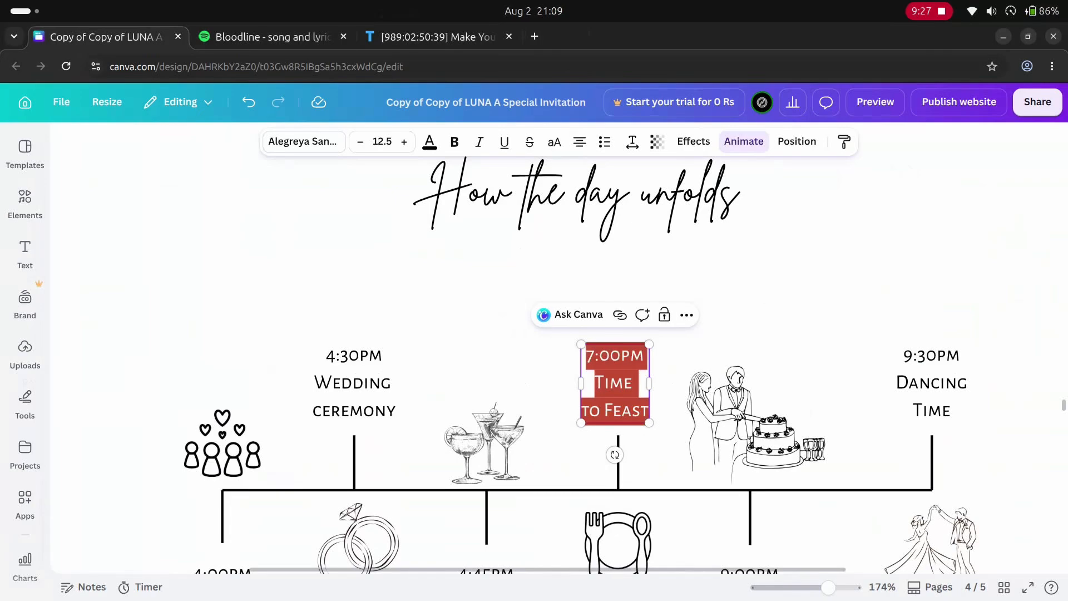
{"action": "left_click", "coordinate": [594, 356]}
{"action": "type", "text": "8"}
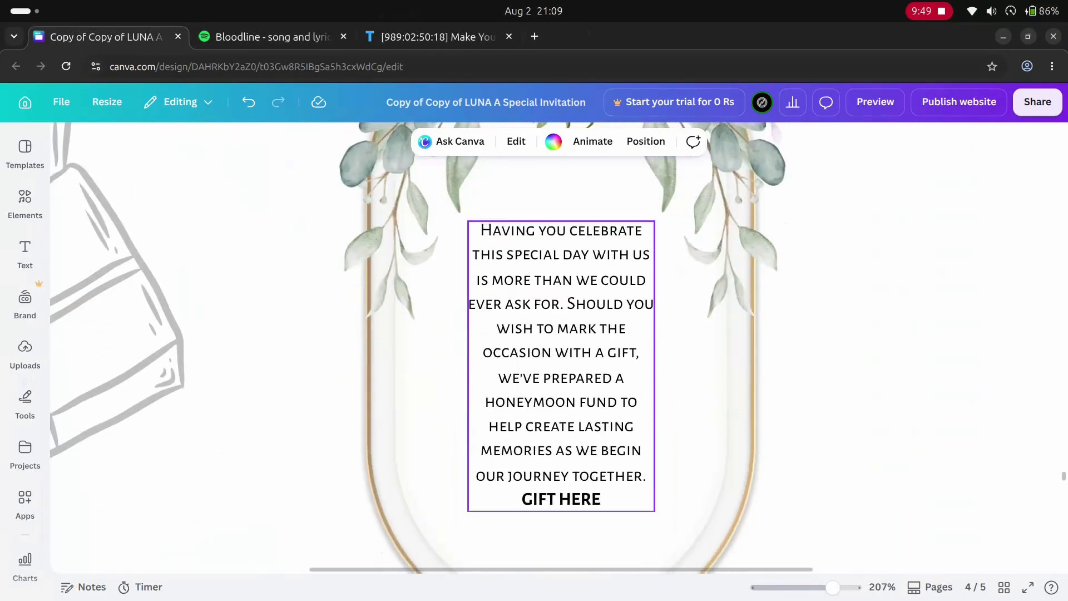
- Open the link attached to the "Gift Here" honeymoon fund text for editing
{"action": "scroll", "coordinate": [559, 345], "scroll_direction": "down", "scroll_amount": 1}
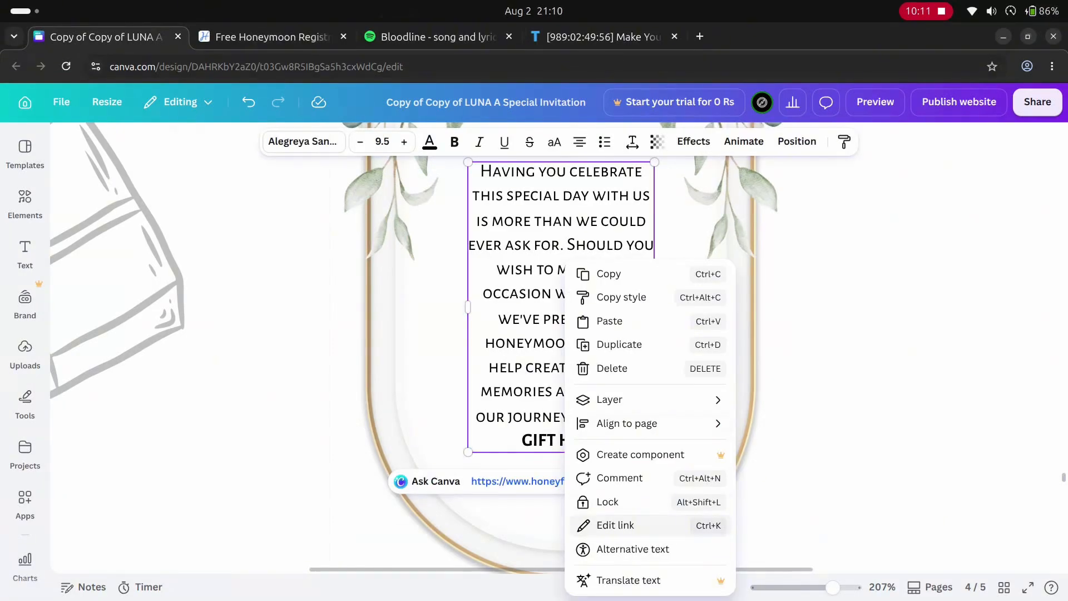
{"action": "left_click", "coordinate": [615, 525]}
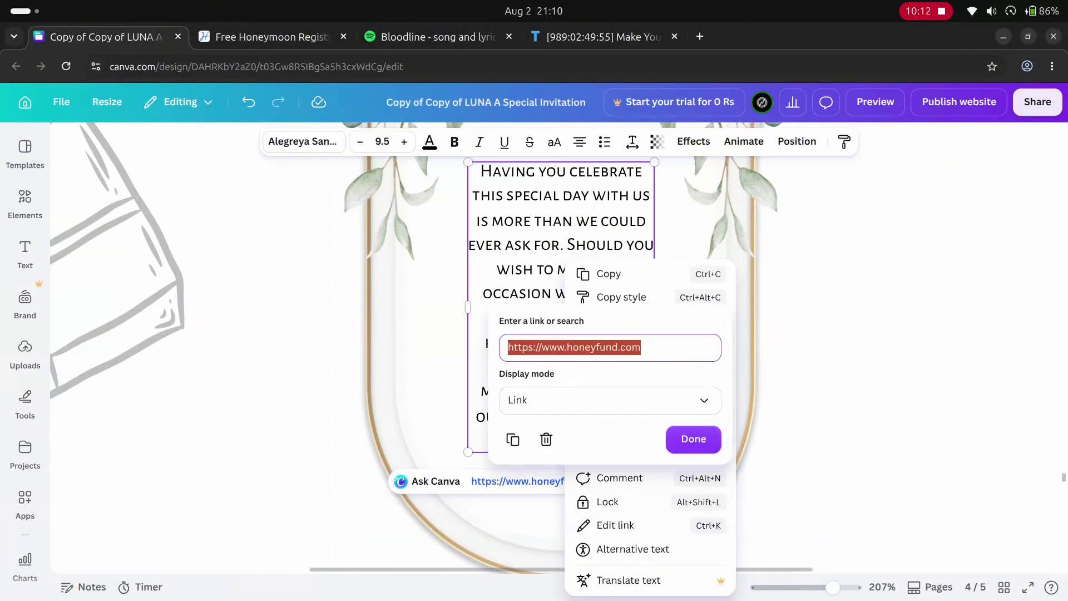
{"action": "type", "text": "\\"}
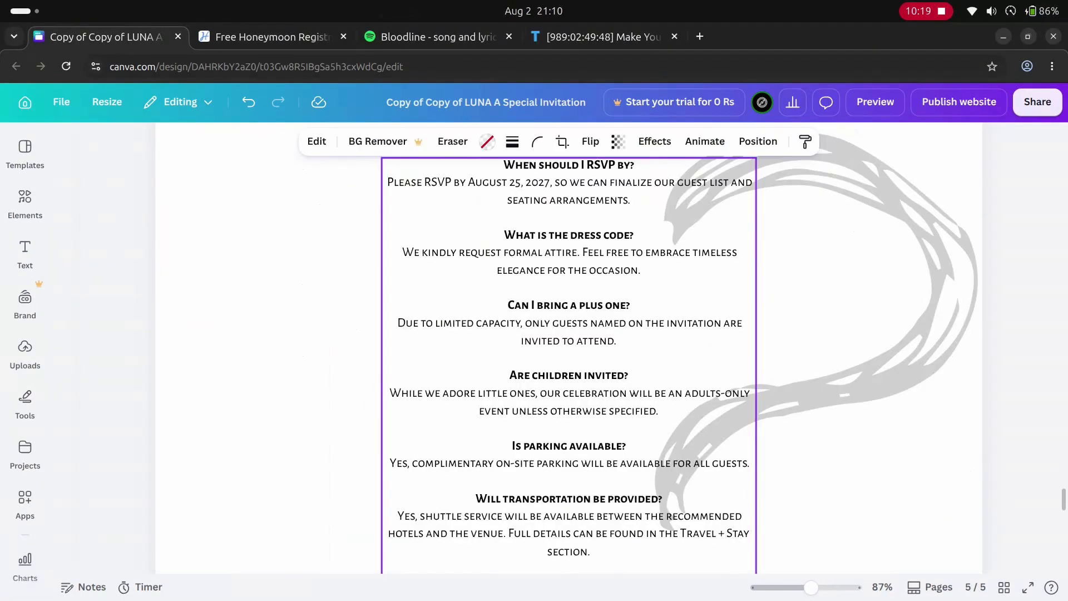
- Open the Frequently Asked Questions text for editing and highlight its RSVP question and deadline
{"action": "scroll", "coordinate": [568, 356], "scroll_direction": "up", "scroll_amount": 3}
{"action": "key", "text": "ctrl+a"}
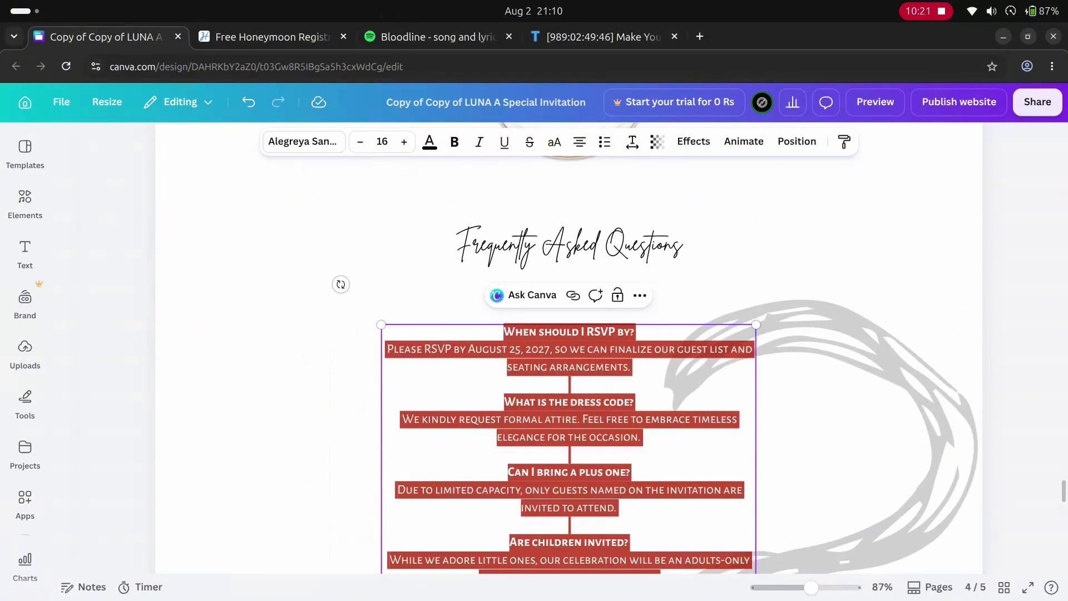
{"action": "left_click", "coordinate": [631, 367]}
{"action": "left_click_drag", "start_coordinate": [504, 332], "coordinate": [634, 333]}
{"action": "left_click", "coordinate": [422, 349]}
{"action": "left_click_drag", "start_coordinate": [445, 349], "coordinate": [520, 350]}
{"action": "left_click", "coordinate": [531, 349]}
- Open the first paragraph of the story text on the Love Story page for editing
{"action": "scroll", "coordinate": [557, 412], "scroll_direction": "down", "scroll_amount": 3}
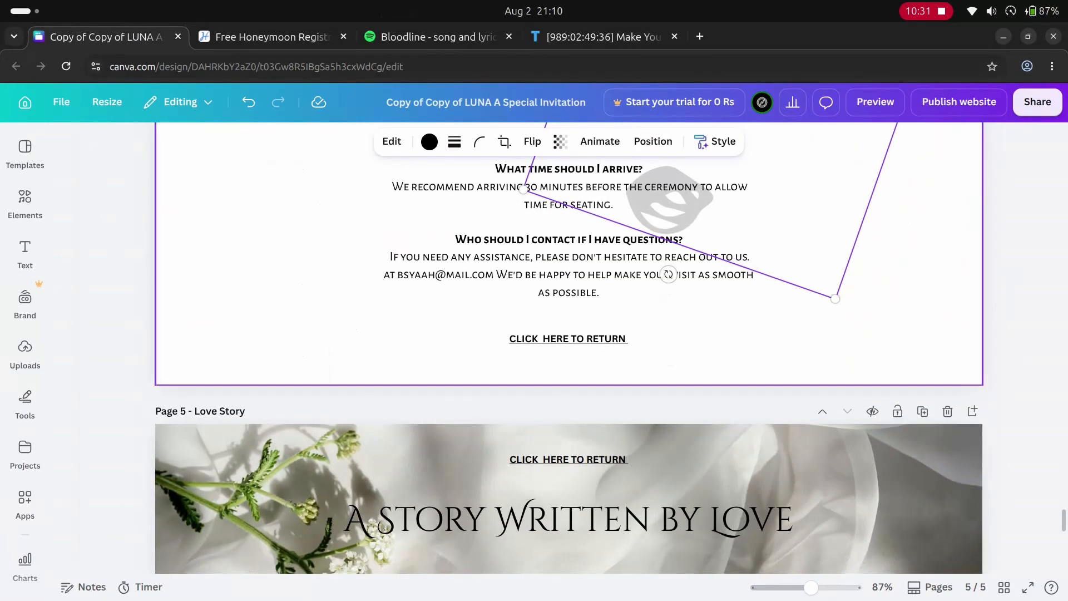
{"action": "scroll", "coordinate": [557, 411], "scroll_direction": "down", "scroll_amount": 7}
{"action": "scroll", "coordinate": [556, 356], "scroll_direction": "down", "scroll_amount": 2}
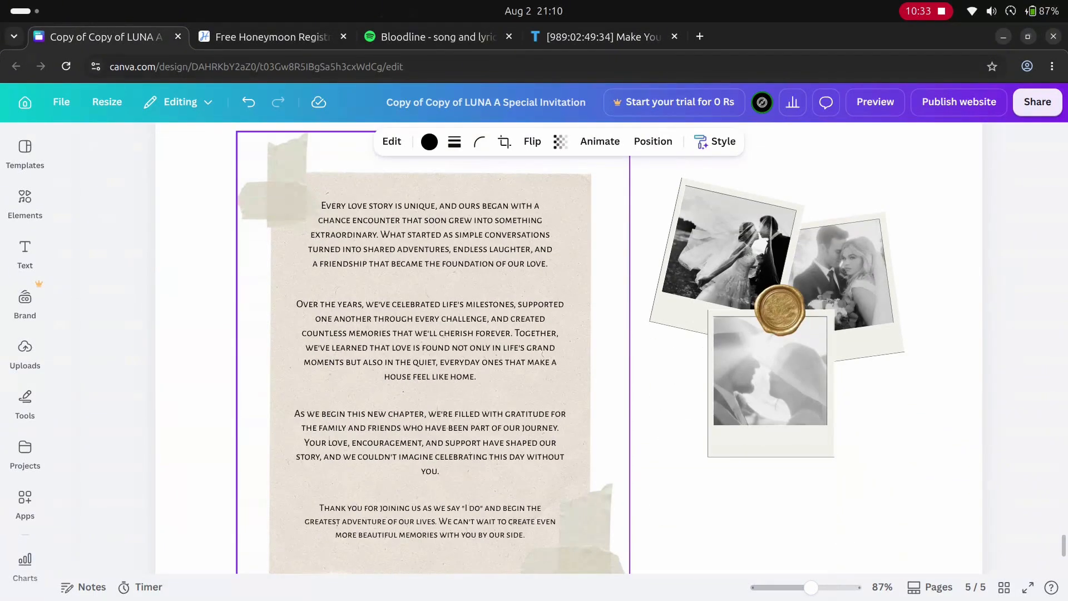
{"action": "left_click", "coordinate": [430, 235]}
{"action": "double_click", "coordinate": [430, 234]}
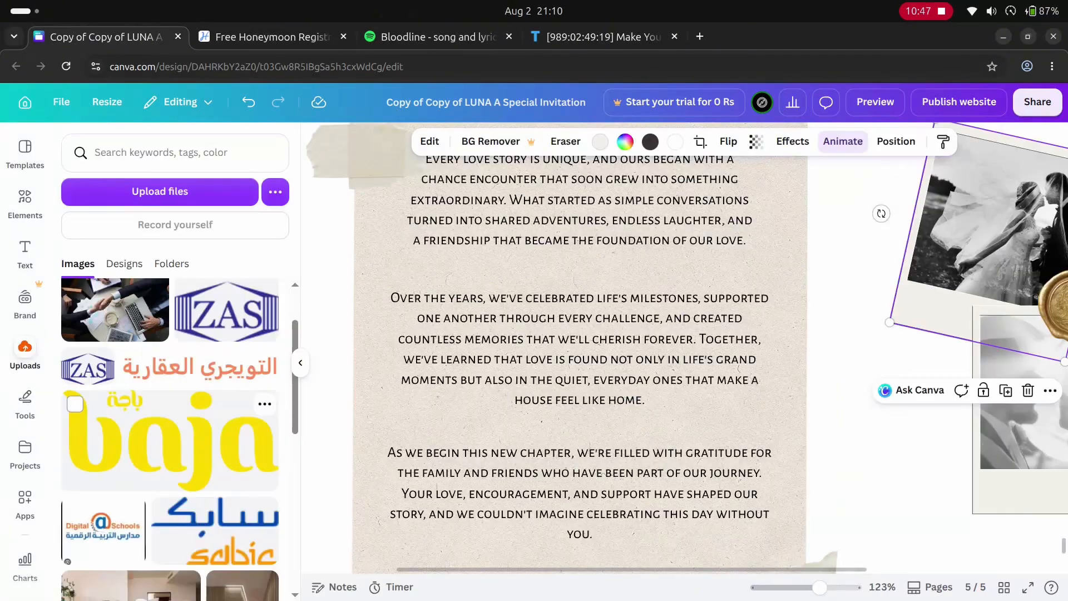
- Try replacing the first Love Story polaroid photo with the uploaded photo of a couple on a rug, and undo the replacement
{"action": "scroll", "coordinate": [166, 478], "scroll_direction": "down", "scroll_amount": 1}
{"action": "left_click_drag", "start_coordinate": [133, 531], "coordinate": [1001, 240]}
{"action": "scroll", "coordinate": [979, 278], "scroll_direction": "down", "scroll_amount": 5}
{"action": "scroll", "coordinate": [808, 258], "scroll_direction": "up", "scroll_amount": 4}
{"action": "key", "text": "ctrl+z"}
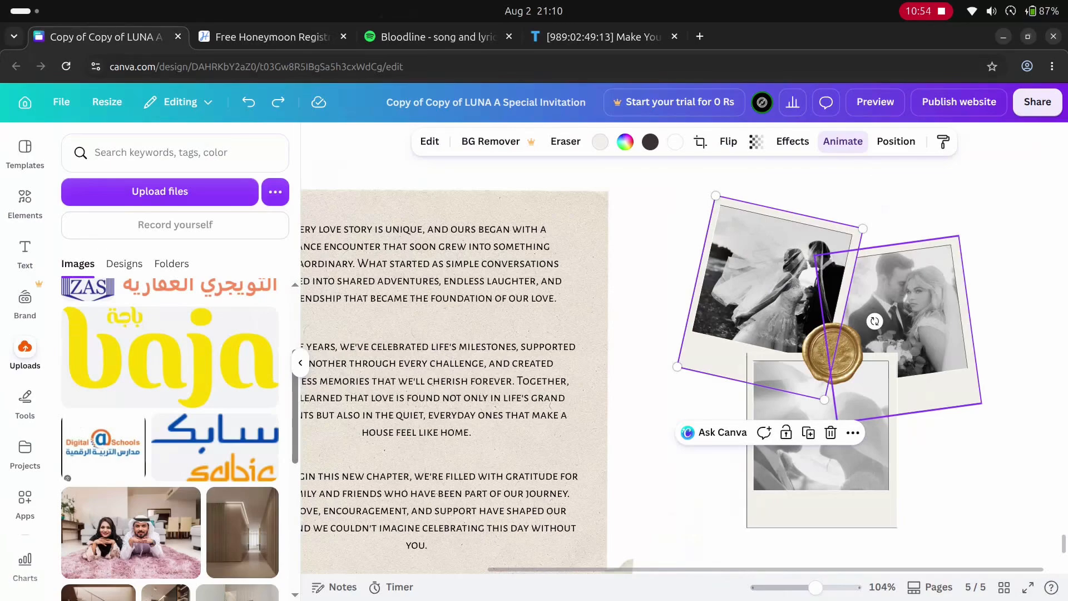
{"action": "scroll", "coordinate": [187, 423], "scroll_direction": "down", "scroll_amount": 2}
{"action": "scroll", "coordinate": [187, 428], "scroll_direction": "down", "scroll_amount": 5}
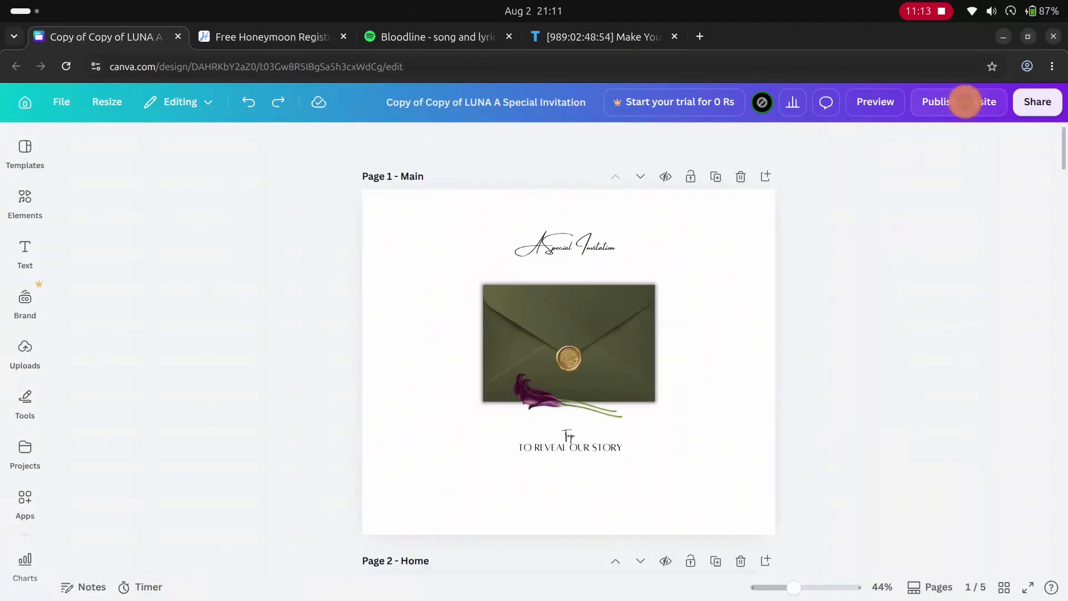
- Look into buying a new custom domain for the website, searching with the bride's first name and browsing the offers
{"action": "left_click", "coordinate": [966, 101]}
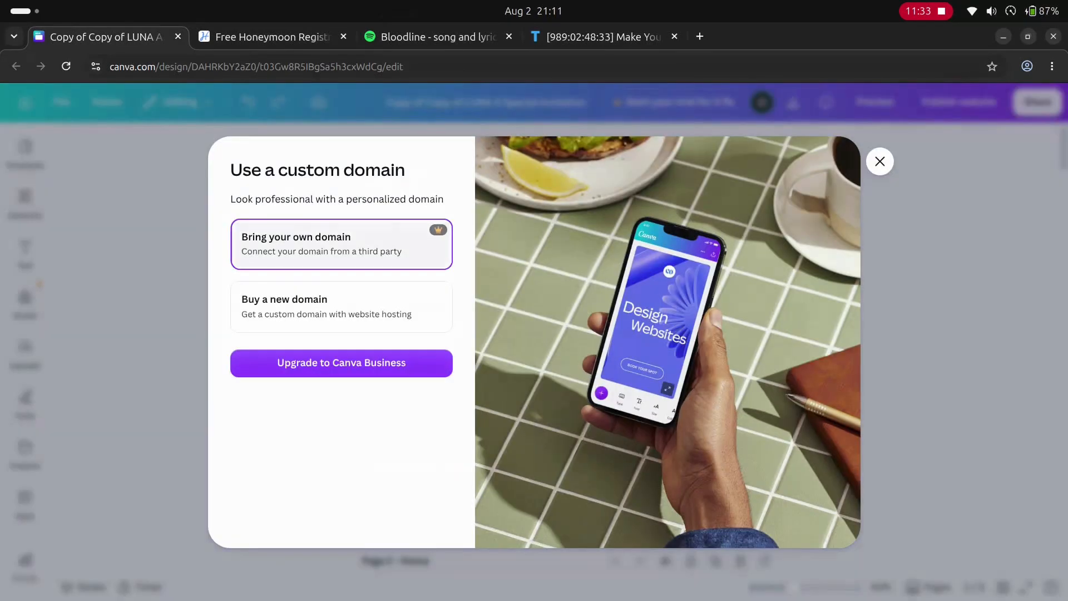
{"action": "left_click", "coordinate": [341, 308]}
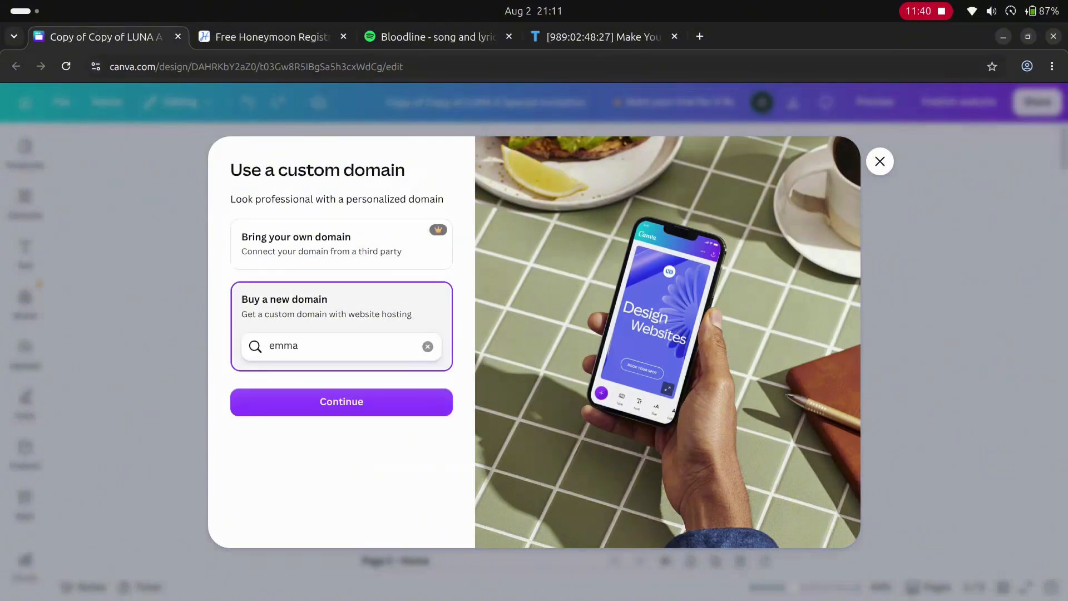
{"action": "key", "text": "Return"}
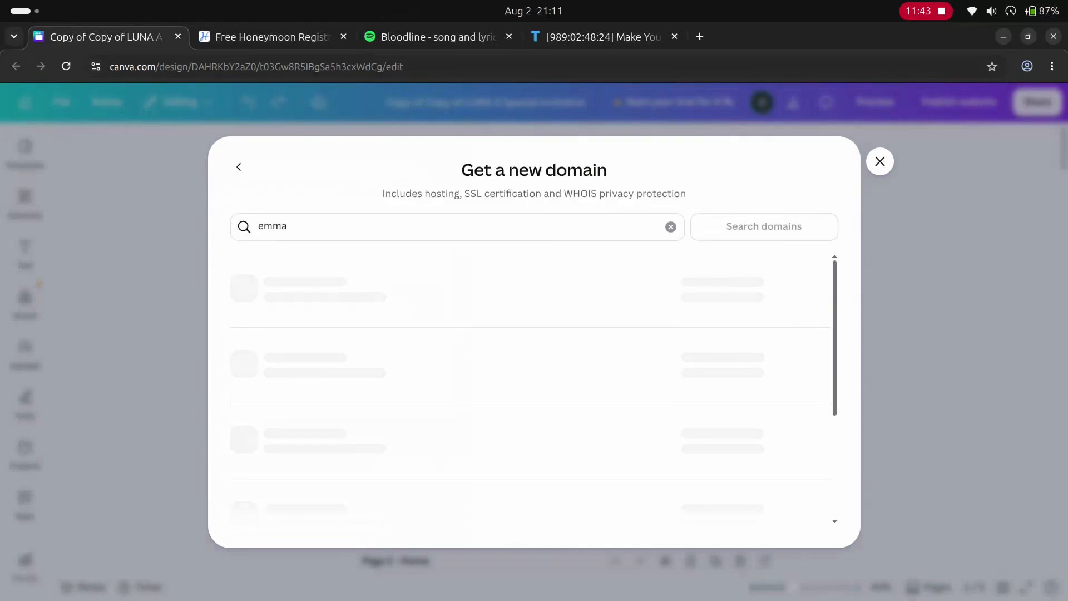
{"action": "scroll", "coordinate": [533, 390], "scroll_direction": "down", "scroll_amount": 10}
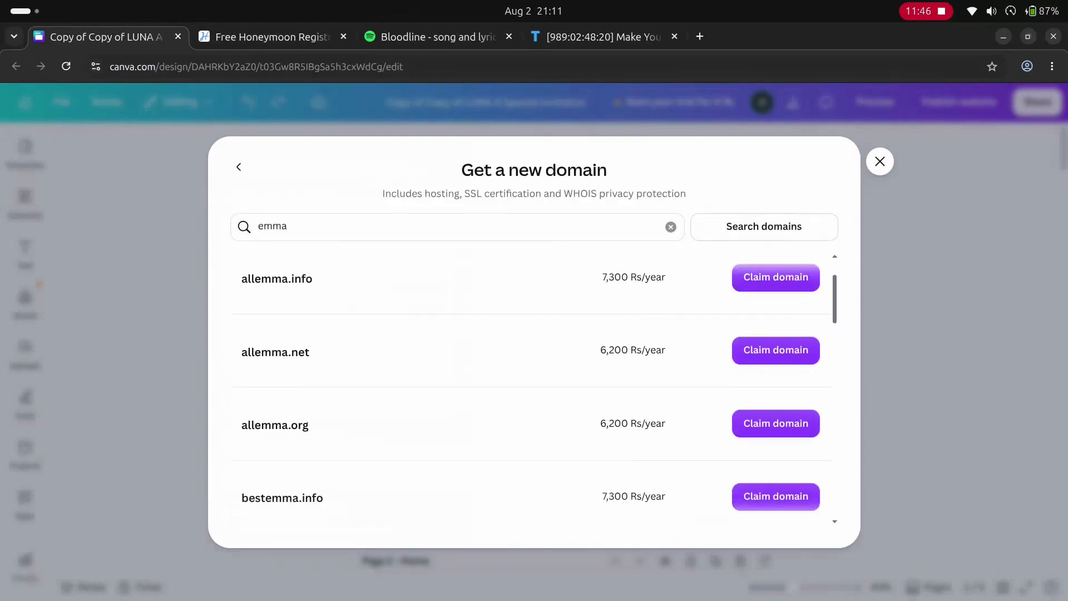
{"action": "scroll", "coordinate": [533, 389], "scroll_direction": "down", "scroll_amount": 5}
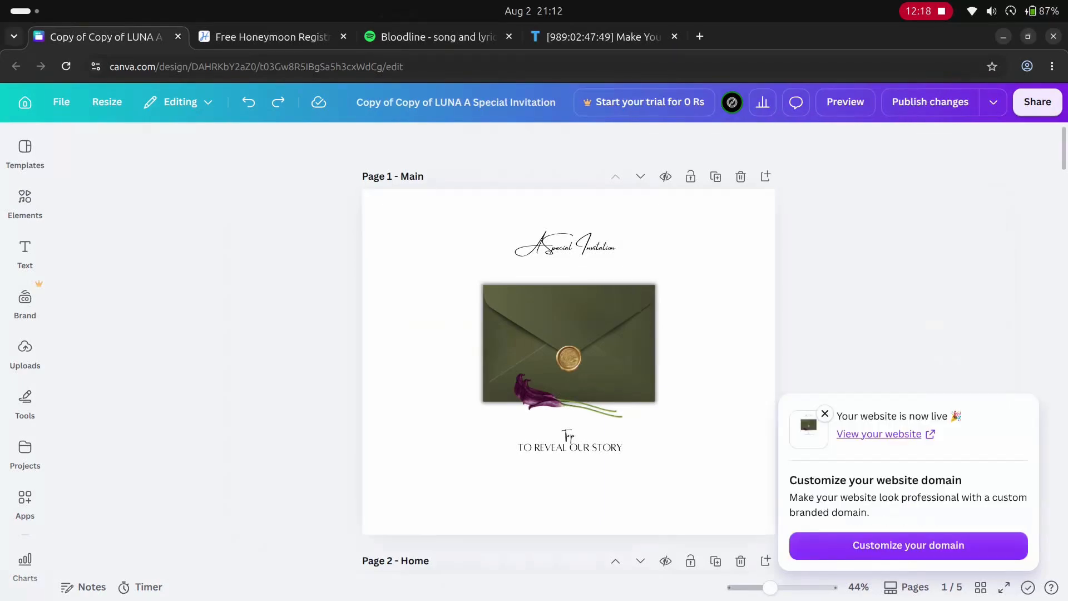
- Publish the website and open the live invitation through its envelope
{"action": "left_click", "coordinate": [878, 434]}
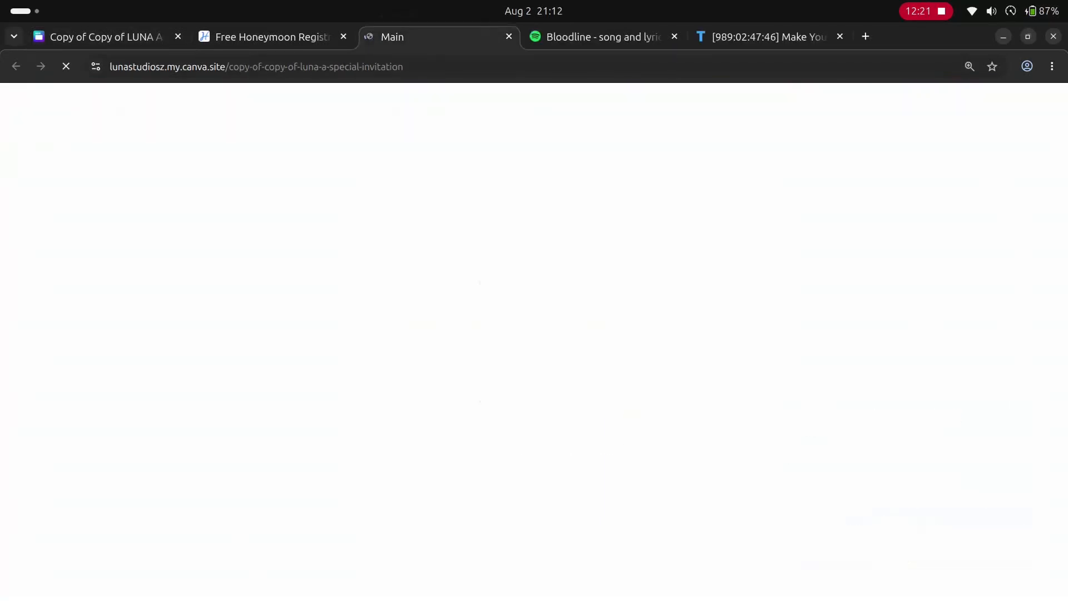
{"action": "left_click_drag", "start_coordinate": [439, 36], "coordinate": [272, 36]}
{"action": "scroll", "coordinate": [534, 344], "scroll_direction": "down", "scroll_amount": 3}
{"action": "left_click", "coordinate": [529, 348]}
- Test the "Bloodline" Spotify player on the published Home page by playing and pausing it
{"action": "scroll", "coordinate": [534, 344], "scroll_direction": "down", "scroll_amount": 20}
{"action": "scroll", "coordinate": [667, 345], "scroll_direction": "down", "scroll_amount": 7}
{"action": "left_click", "coordinate": [703, 340]}
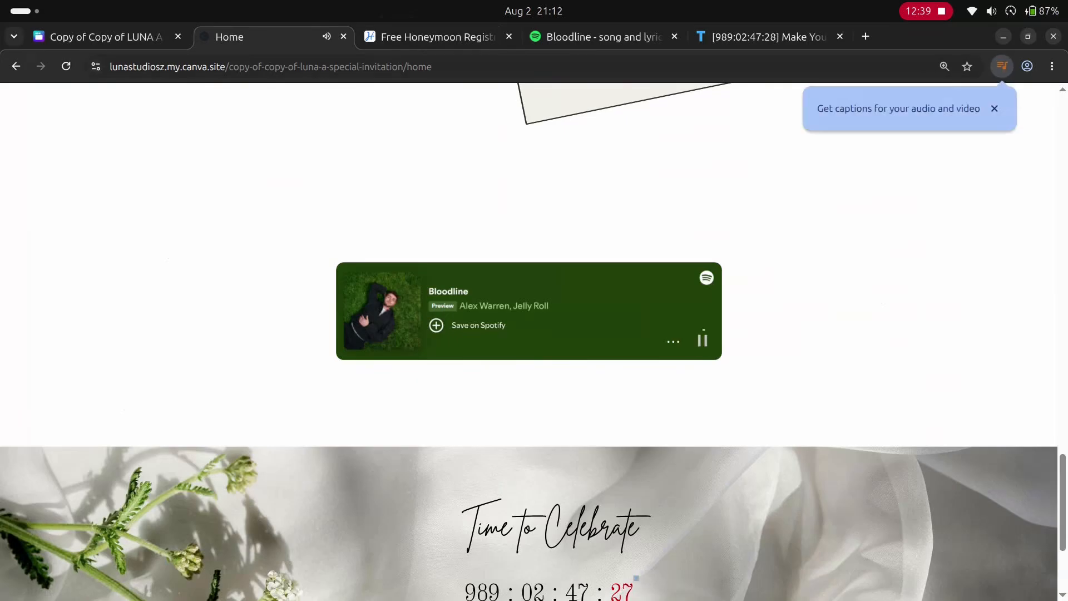
{"action": "left_click", "coordinate": [702, 340]}
- Review the published pages at different browser zoom levels, including the day timeline on the Details page
{"action": "key", "text": "ctrl+plus"}
{"action": "key", "text": "ctrl+plus"}
{"action": "key", "text": "ctrl+plus"}
{"action": "key", "text": "ctrl+minus"}
{"action": "key", "text": "ctrl+minus"}
{"action": "key", "text": "ctrl+minus"}
{"action": "key", "text": "ctrl+minus"}
{"action": "scroll", "coordinate": [667, 278], "scroll_direction": "up", "scroll_amount": 11}
{"action": "scroll", "coordinate": [529, 345], "scroll_direction": "down", "scroll_amount": 8}
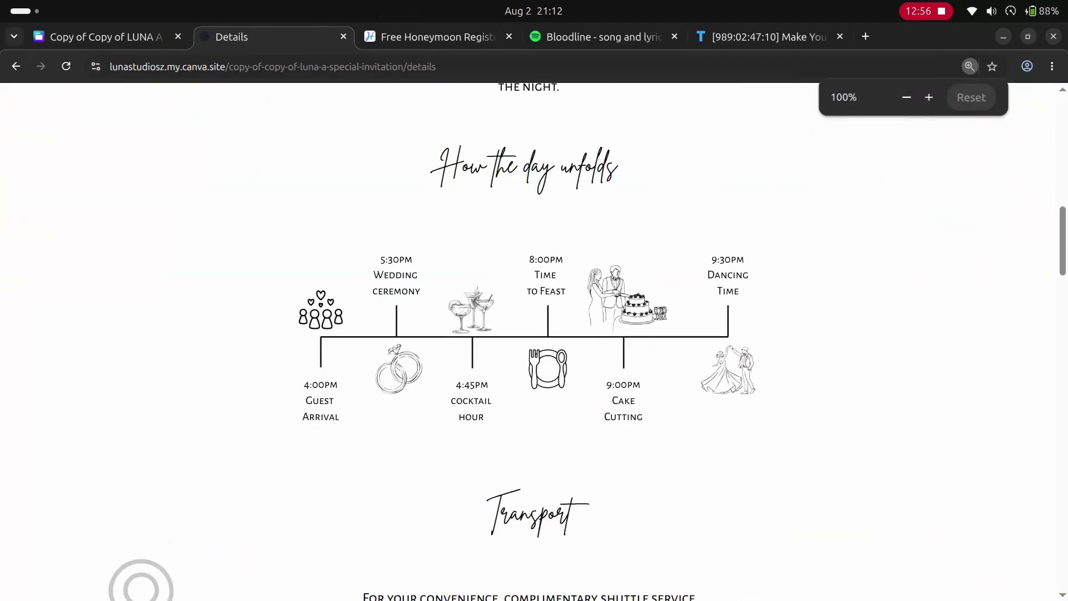
- Test the honeymoon fund gift link on the published Details page and return to the previous page of the site
{"action": "scroll", "coordinate": [528, 345], "scroll_direction": "down", "scroll_amount": 20}
{"action": "left_click", "coordinate": [528, 345]}
{"action": "left_click", "coordinate": [239, 37]}
{"action": "scroll", "coordinate": [528, 344], "scroll_direction": "down", "scroll_amount": 11}
{"action": "left_click", "coordinate": [16, 66]}
- Open the published RSVP page and fill in the guest's name and phone number in the form
{"action": "scroll", "coordinate": [529, 344], "scroll_direction": "down", "scroll_amount": 7}
{"action": "left_click", "coordinate": [529, 345]}
{"action": "scroll", "coordinate": [528, 345], "scroll_direction": "down", "scroll_amount": 9}
{"action": "left_click", "coordinate": [528, 379]}
{"action": "type", "text": "alex"}
{"action": "left_click", "coordinate": [528, 491]}
{"action": "type", "text": "0987654"}
{"action": "scroll", "coordinate": [528, 408], "scroll_direction": "down", "scroll_amount": 4}
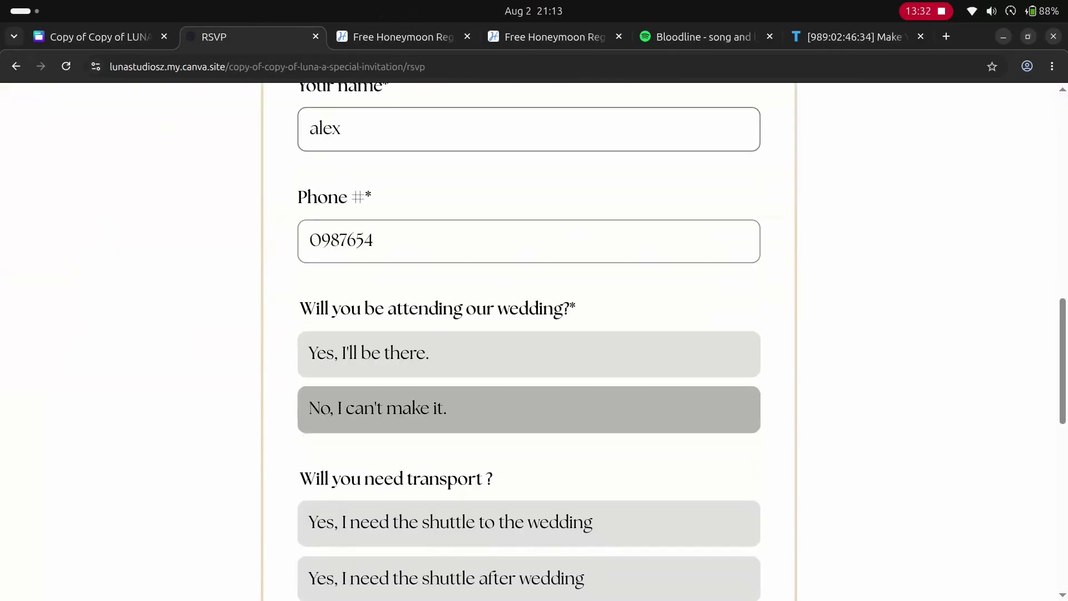